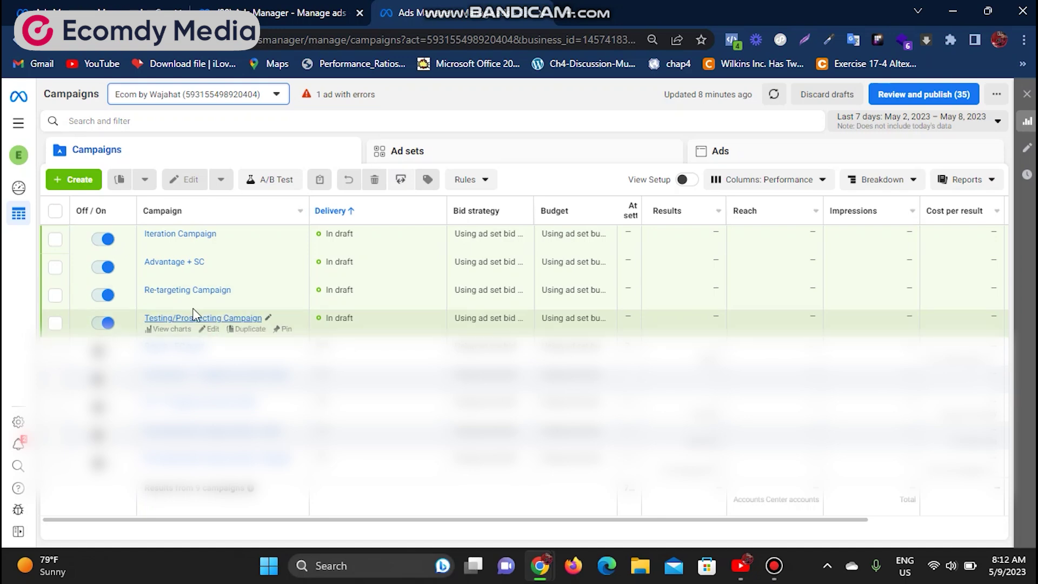
# Open the ad sets of the Testing/Prospecting Campaign and open the Broad - 2 ad set for editing.
pyautogui.click(212, 316)
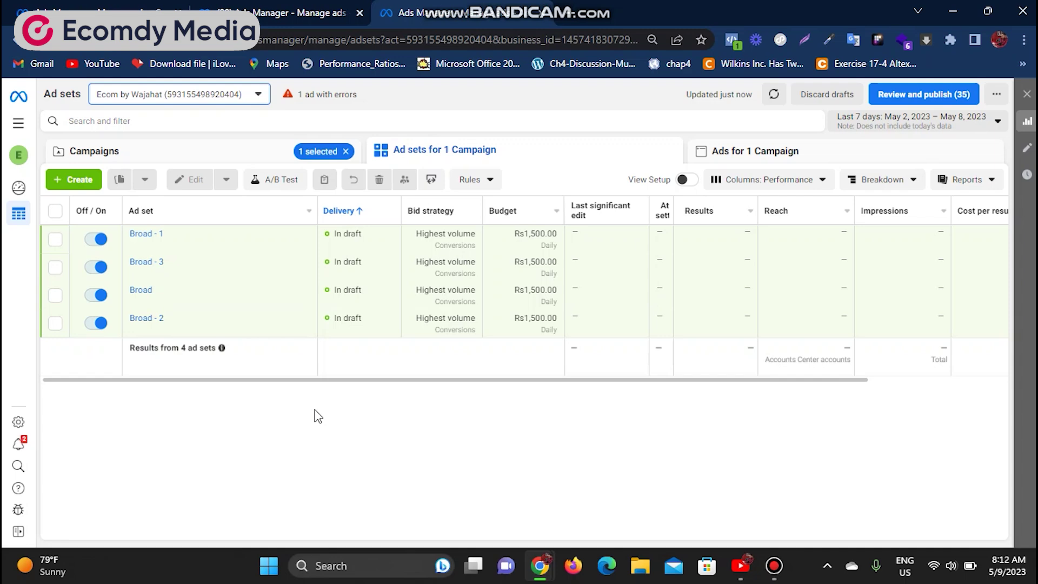
pyautogui.moveTo(163, 312)
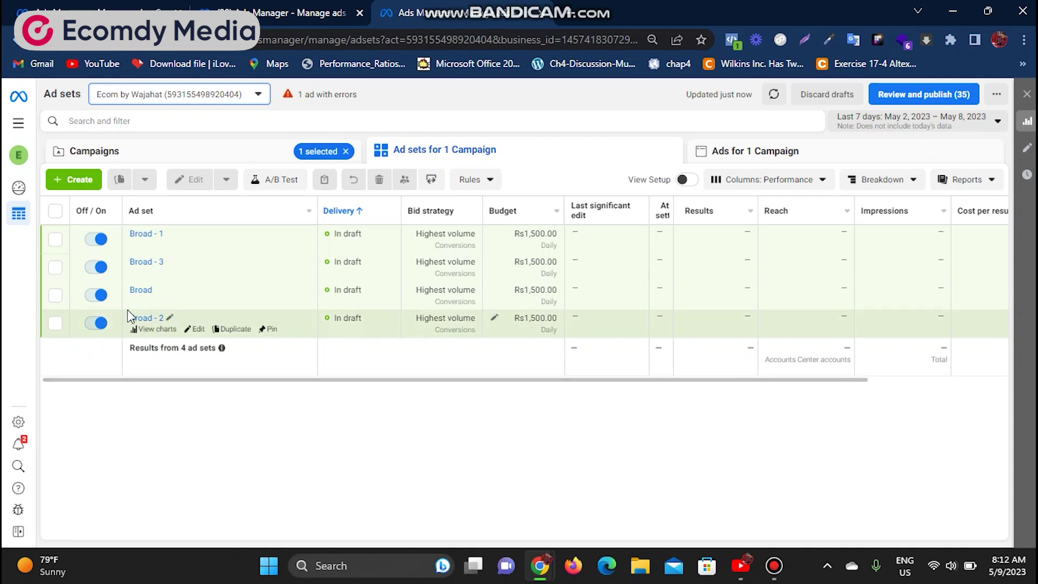
pyautogui.moveTo(153, 245)
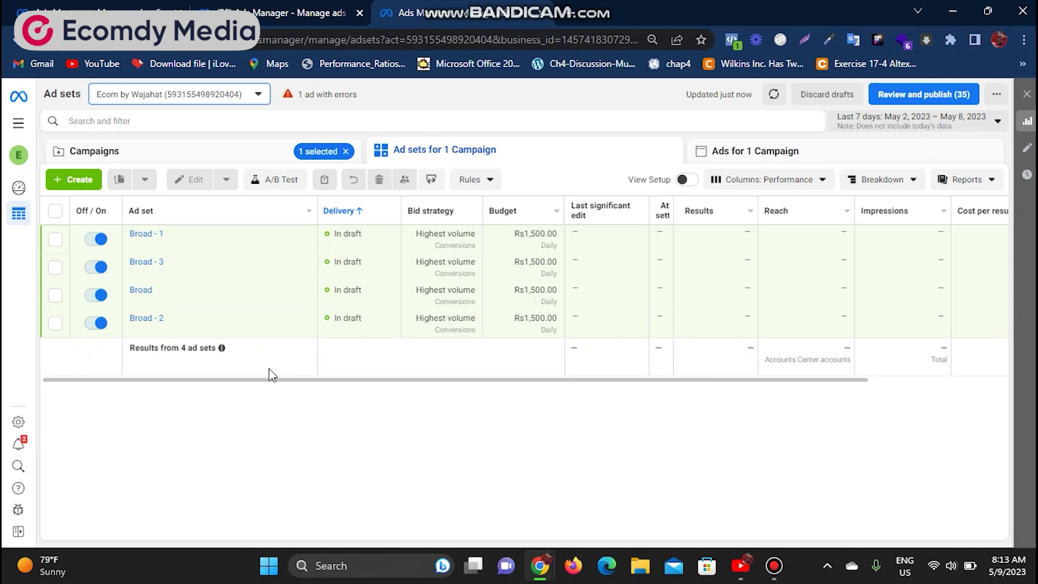
pyautogui.click(194, 329)
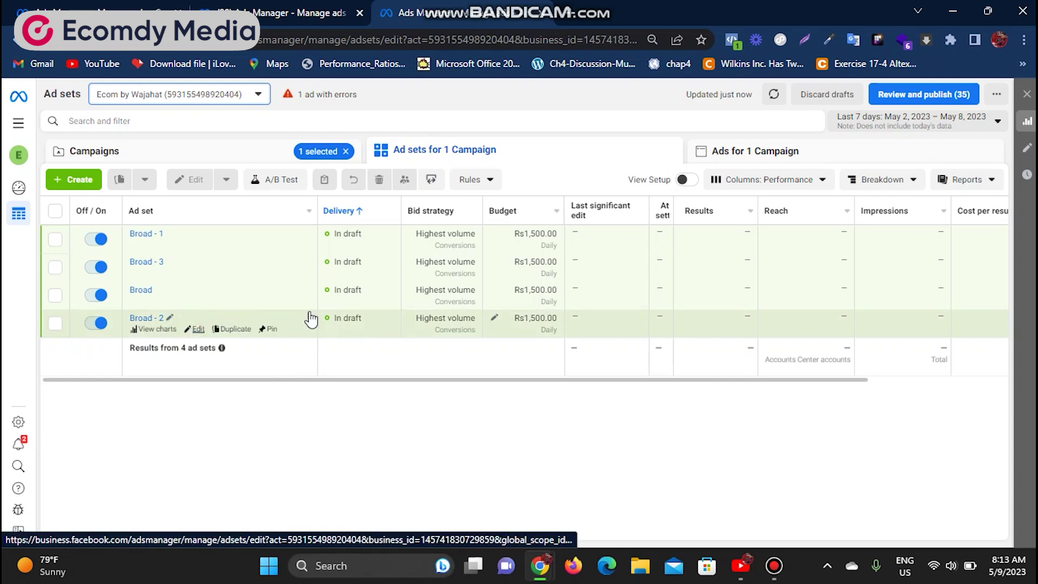
# Review the Broad - 2 ad set's audience section, including custom audiences, locations, age, gender and detailed targeting.
pyautogui.scroll(-8, 665, 274)
pyautogui.scroll(-2, 665, 276)
pyautogui.scroll(3, 665, 276)
pyautogui.scroll(-5, 622, 292)
pyautogui.scroll(-5, 582, 306)
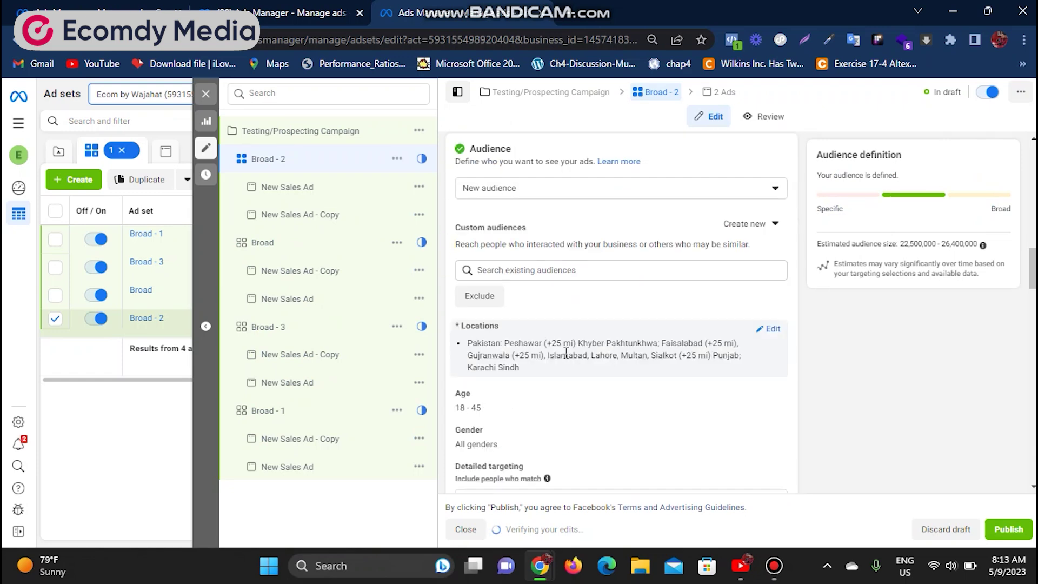
pyautogui.scroll(-2, 551, 346)
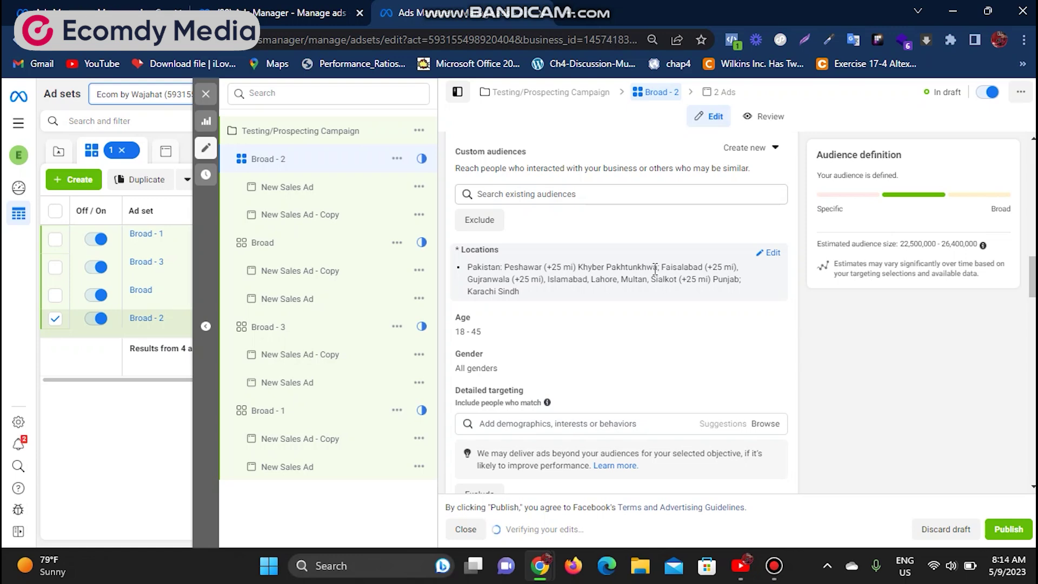
pyautogui.scroll(-2, 518, 241)
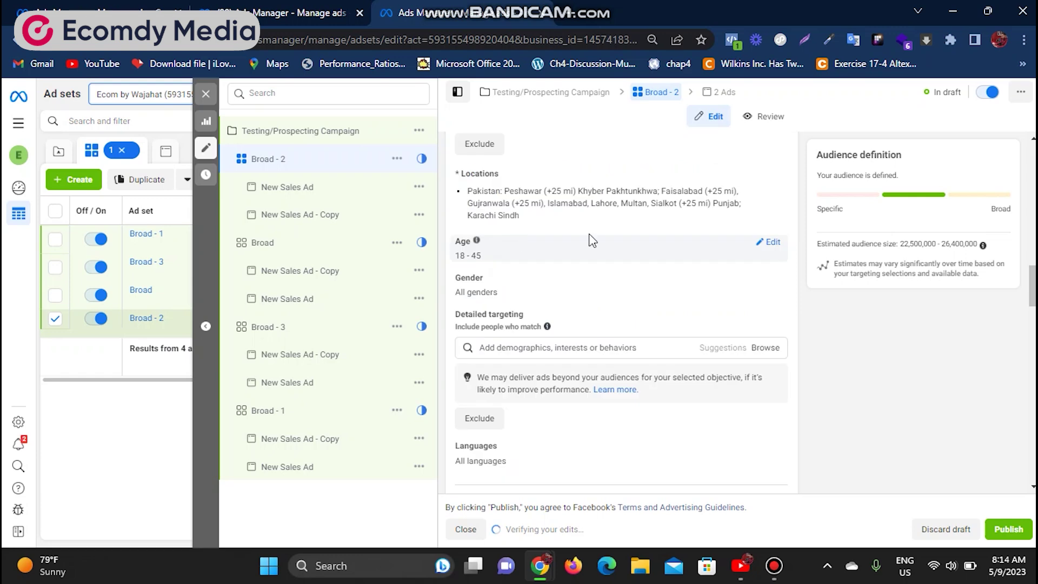
# Switch the Broad - 2 ad set from manual placements to Advantage+ placements.
pyautogui.scroll(-5, 565, 290)
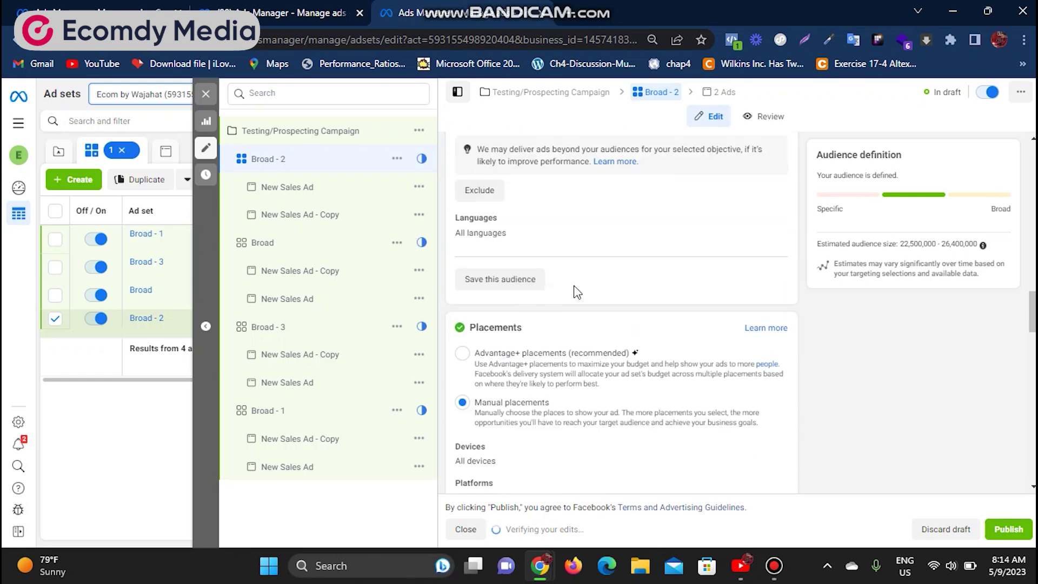
pyautogui.scroll(-2, 555, 279)
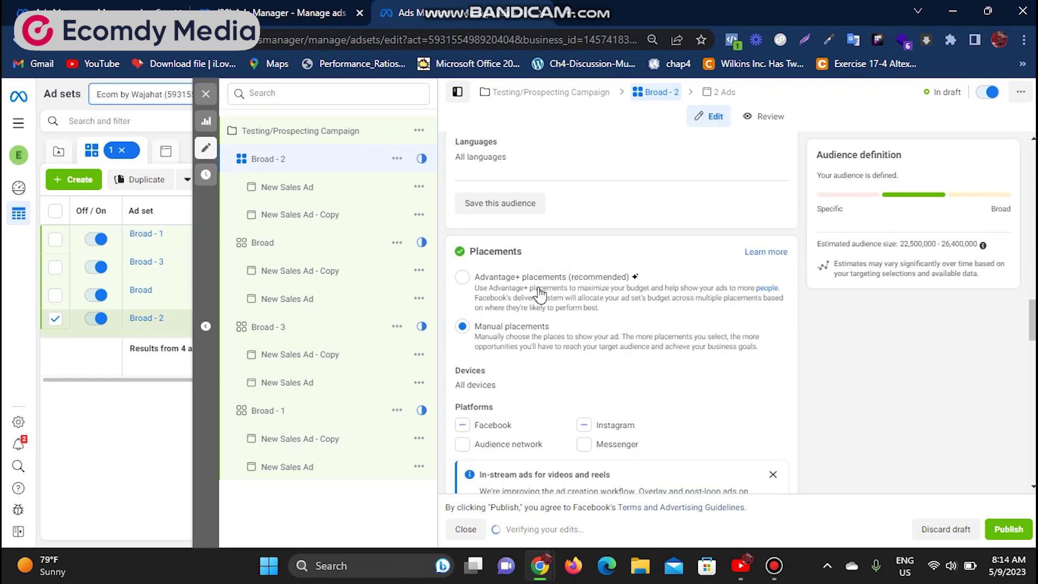
pyautogui.click(475, 283)
pyautogui.scroll(-3, 562, 340)
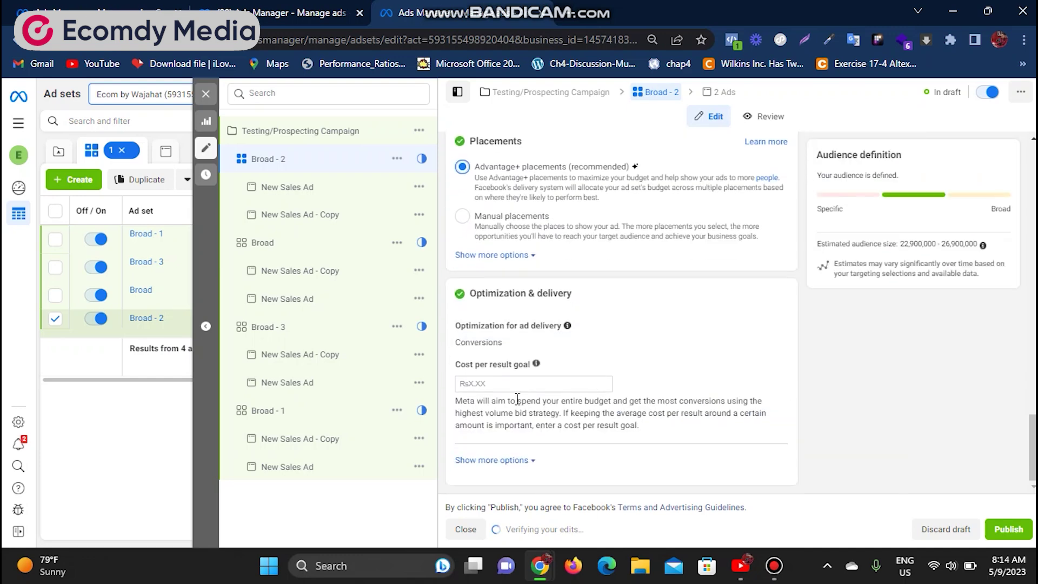
# Check the choices for ad delivery optimization and set the ad set's conversion event to Purchase.
pyautogui.click(521, 347)
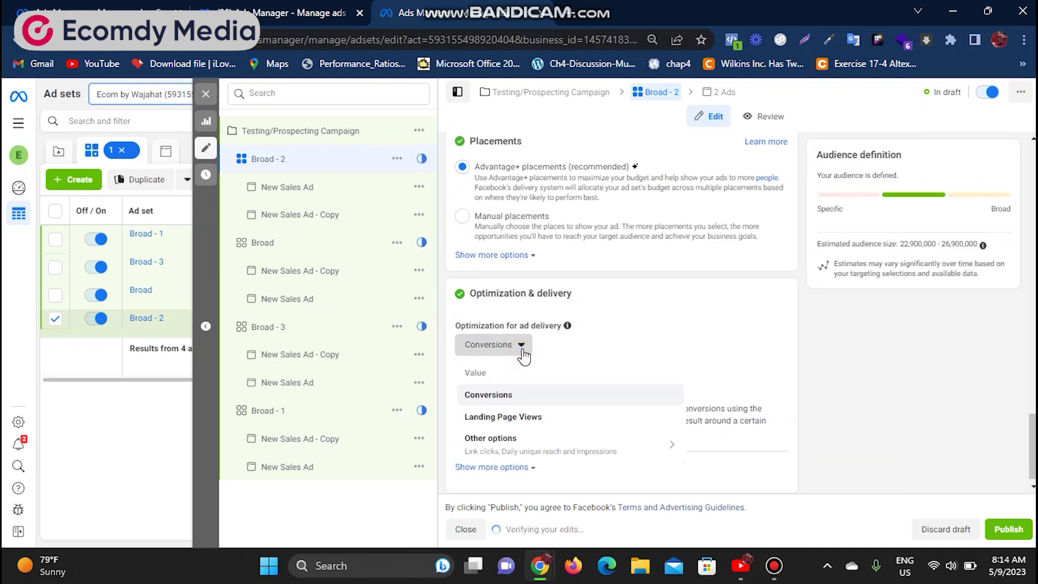
pyautogui.click(526, 352)
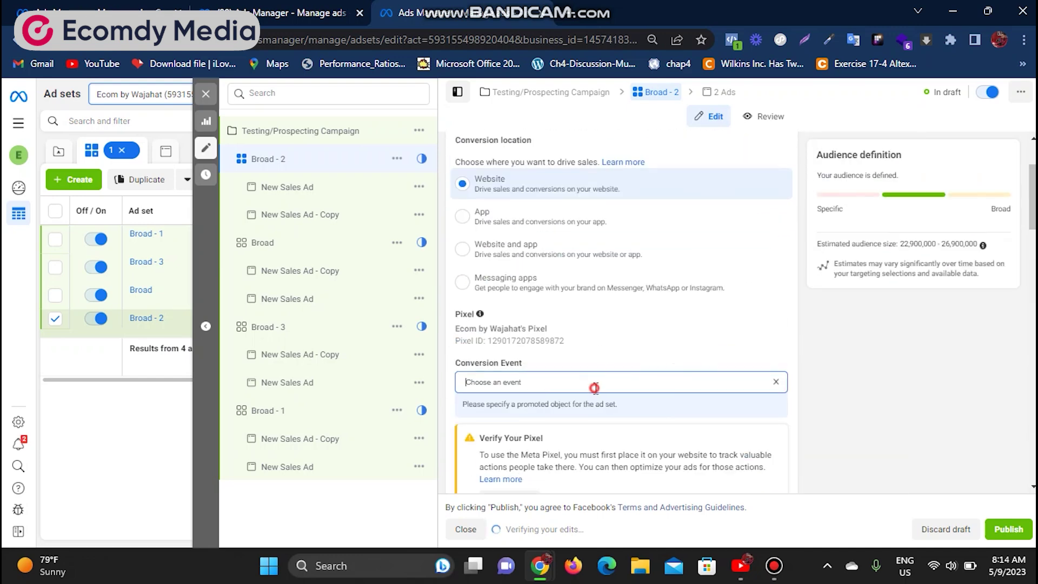
pyautogui.click(595, 387)
pyautogui.write('Purchase')
# Review the daily budget, schedule and audience targeting of the Broad - 2 ad set.
pyautogui.scroll(-5, 675, 348)
pyautogui.scroll(-4, 714, 413)
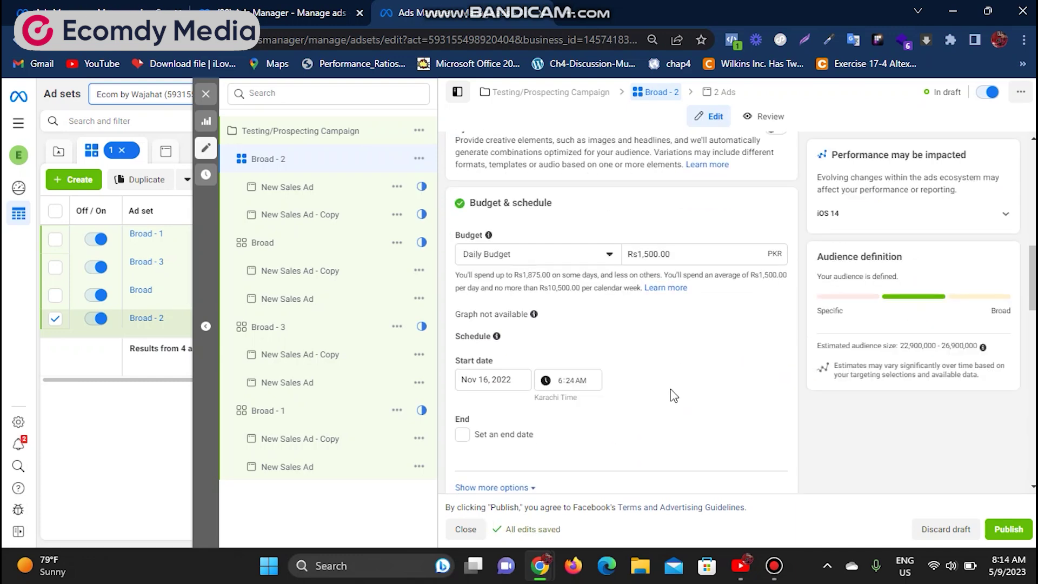
pyautogui.scroll(3, 656, 341)
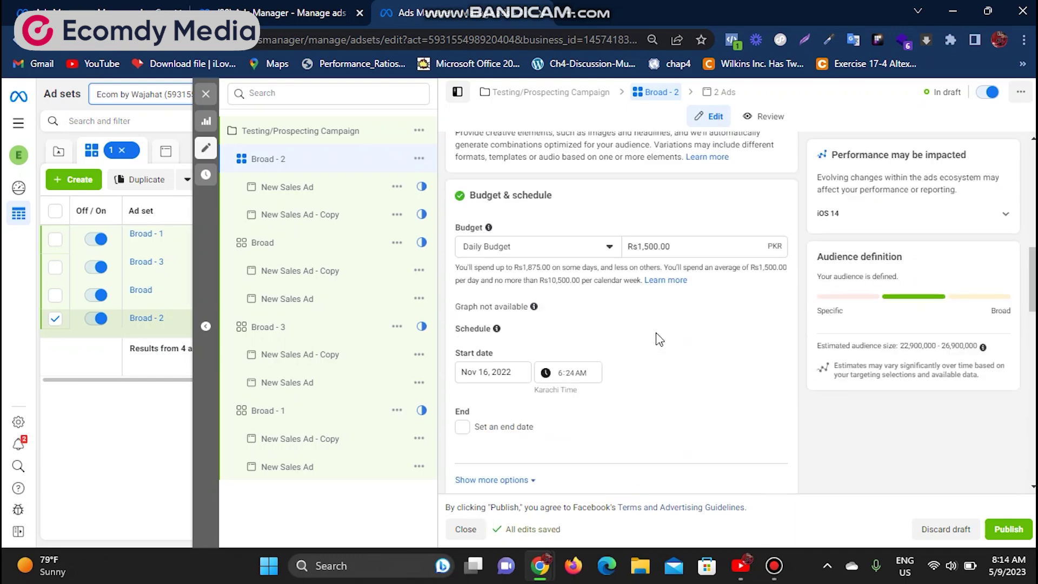
pyautogui.scroll(-7, 622, 335)
pyautogui.scroll(-3, 584, 346)
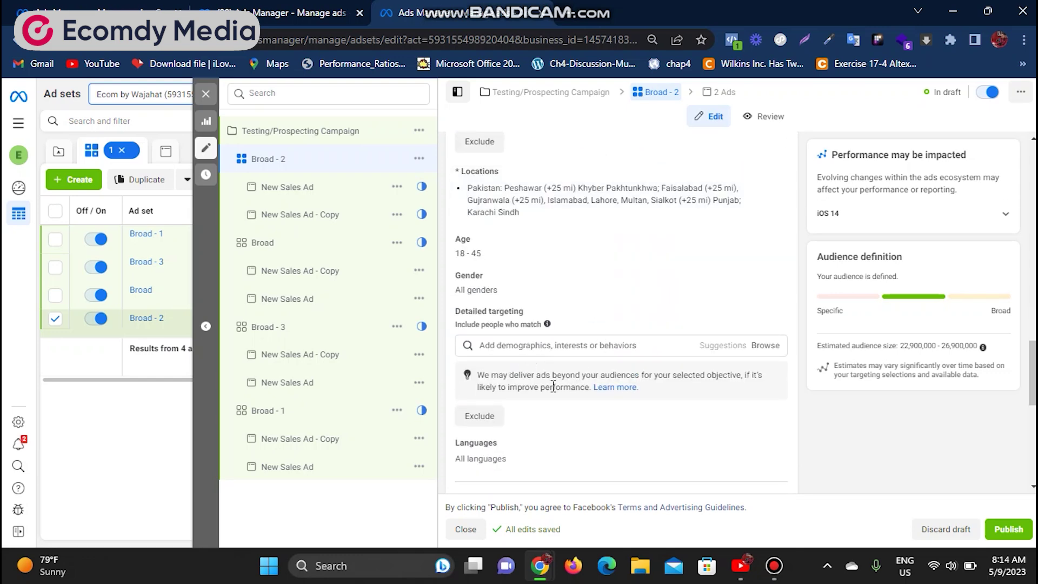
pyautogui.scroll(3, 635, 357)
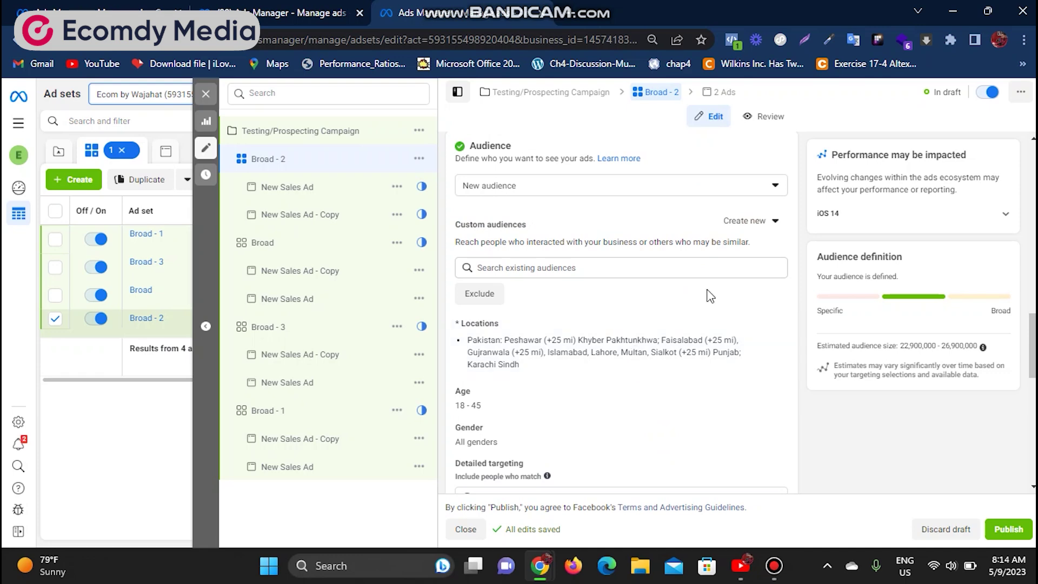
# View the audience settings of the Broad, Broad - 3 and Broad - 1 ad sets in turn.
pyautogui.click(286, 246)
pyautogui.click(300, 328)
pyautogui.click(295, 411)
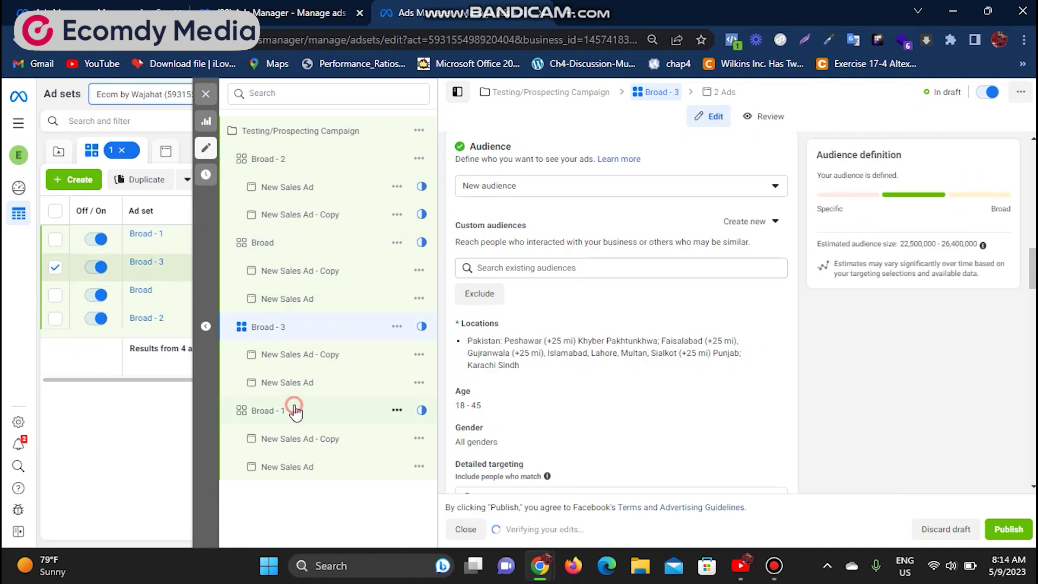
# Return to the Broad - 2 ad set and view its two ads, New Sales Ad and New Sales Ad - Copy.
pyautogui.click(286, 165)
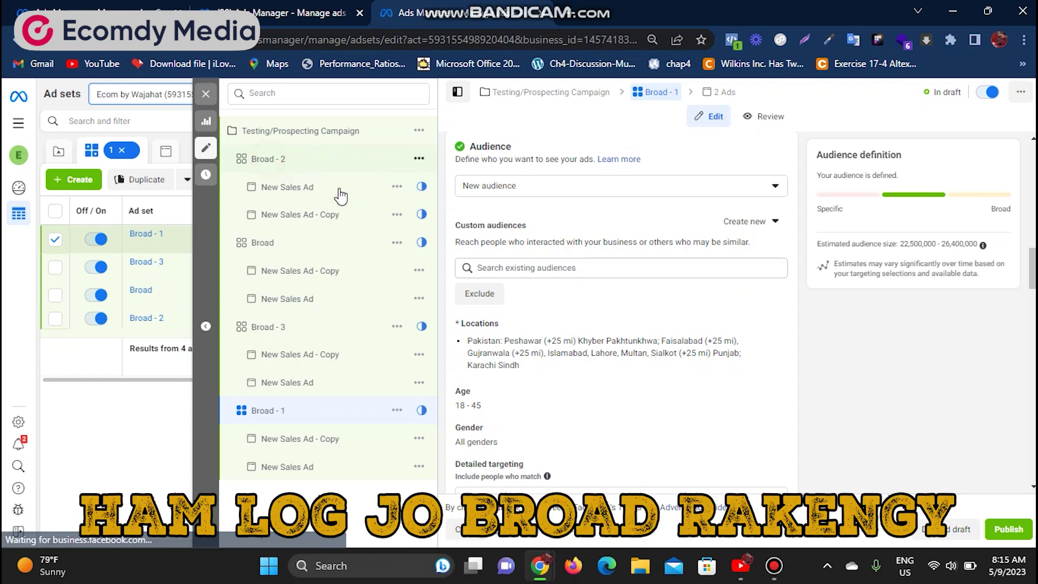
pyautogui.click(305, 190)
pyautogui.click(307, 212)
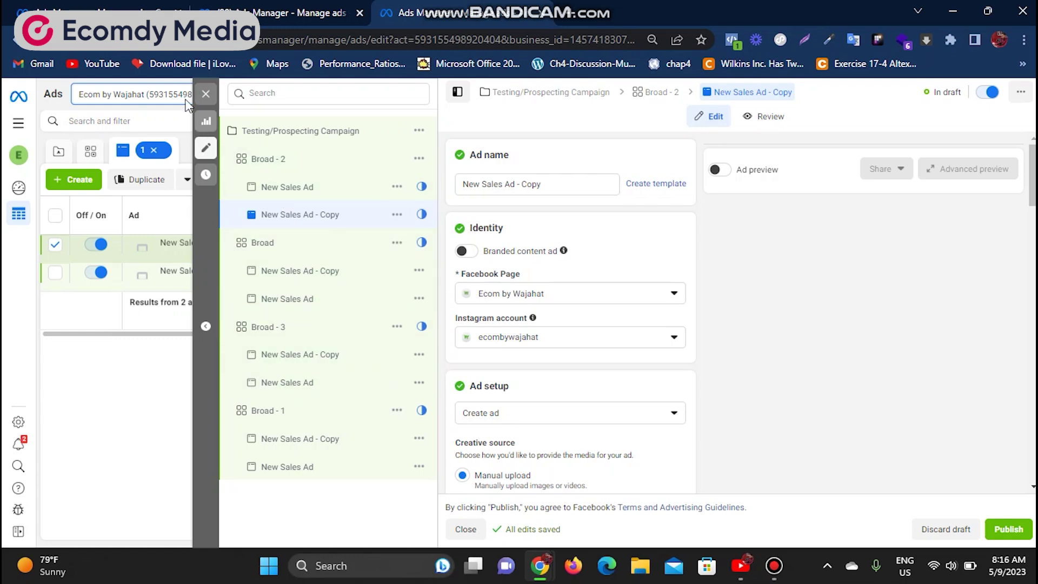
# Close the ad editor and open the ad sets of the Re-targeting Campaign from the campaign list.
pyautogui.click(206, 90)
pyautogui.click(410, 150)
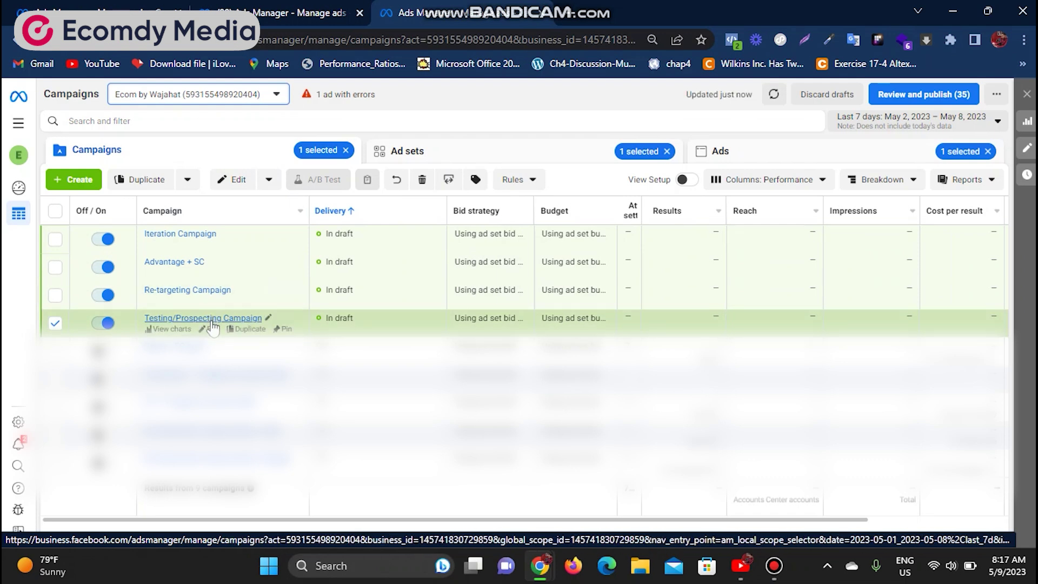
pyautogui.click(217, 292)
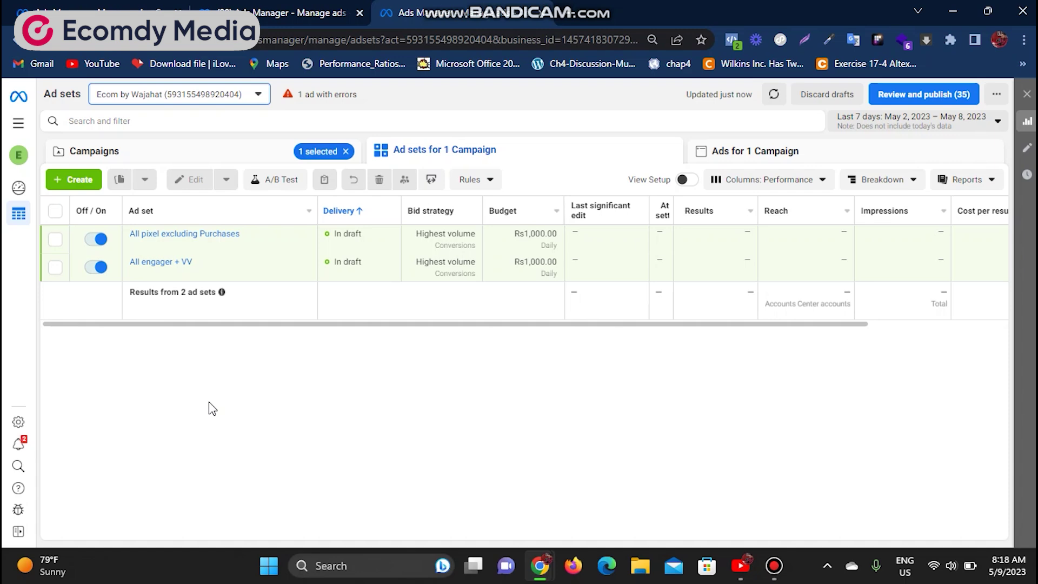
# Open the All pixel excluding Purchases ad set for editing and review its conversion event and its included and excluded custom audiences.
pyautogui.moveTo(185, 254)
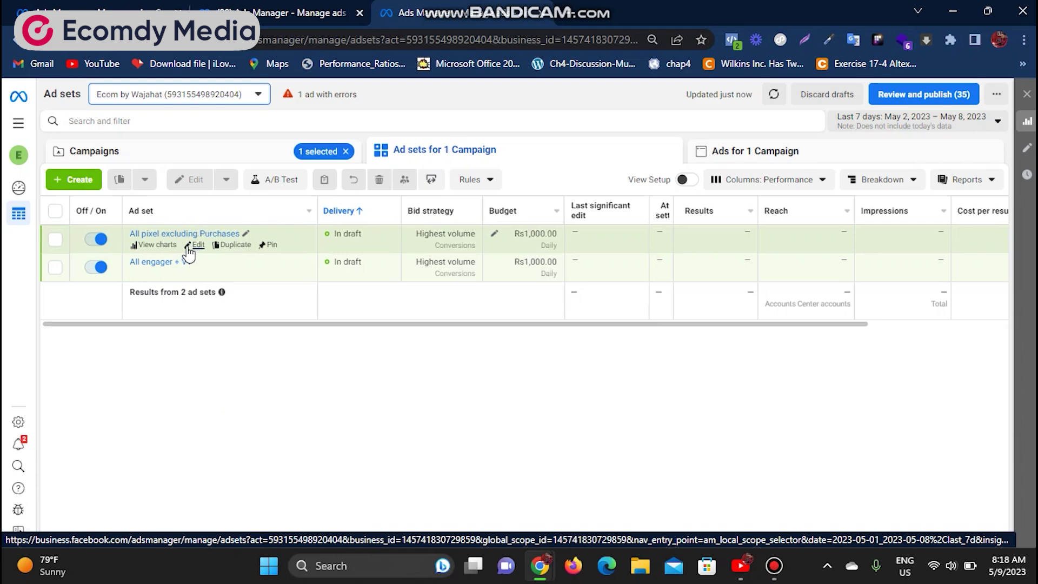
pyautogui.click(198, 246)
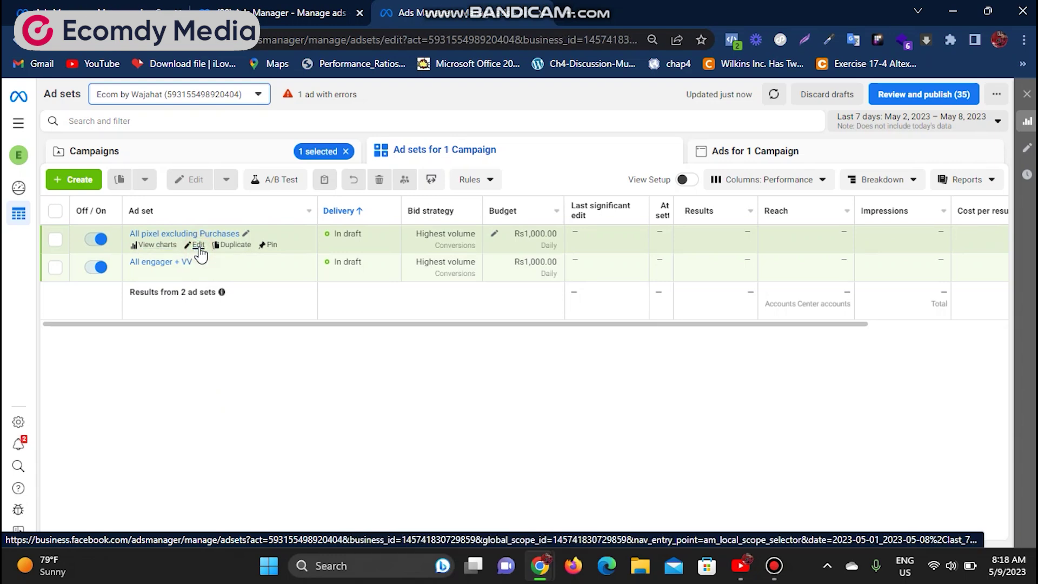
pyautogui.scroll(-3, 615, 262)
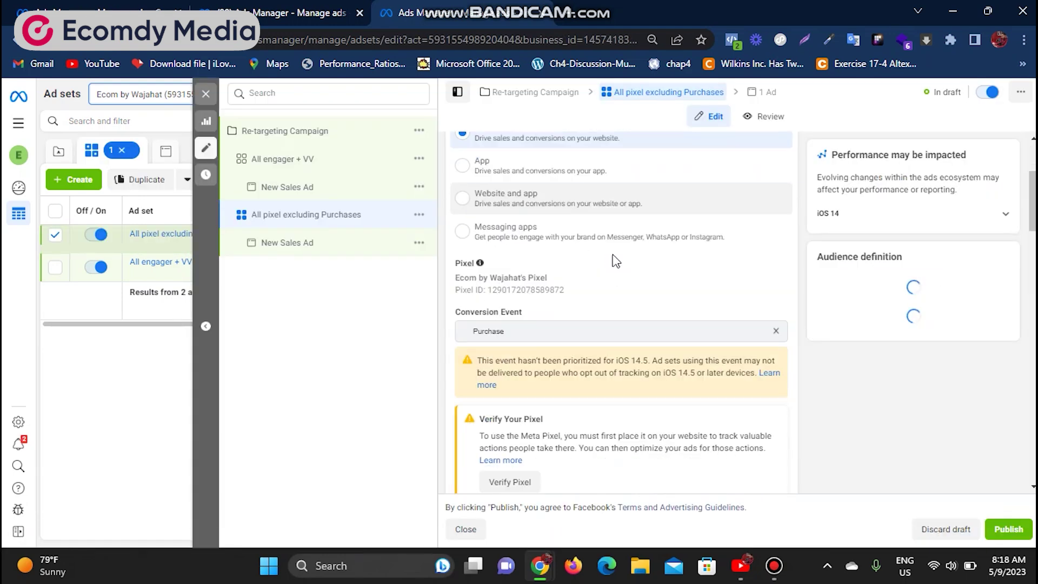
pyautogui.scroll(-10, 615, 262)
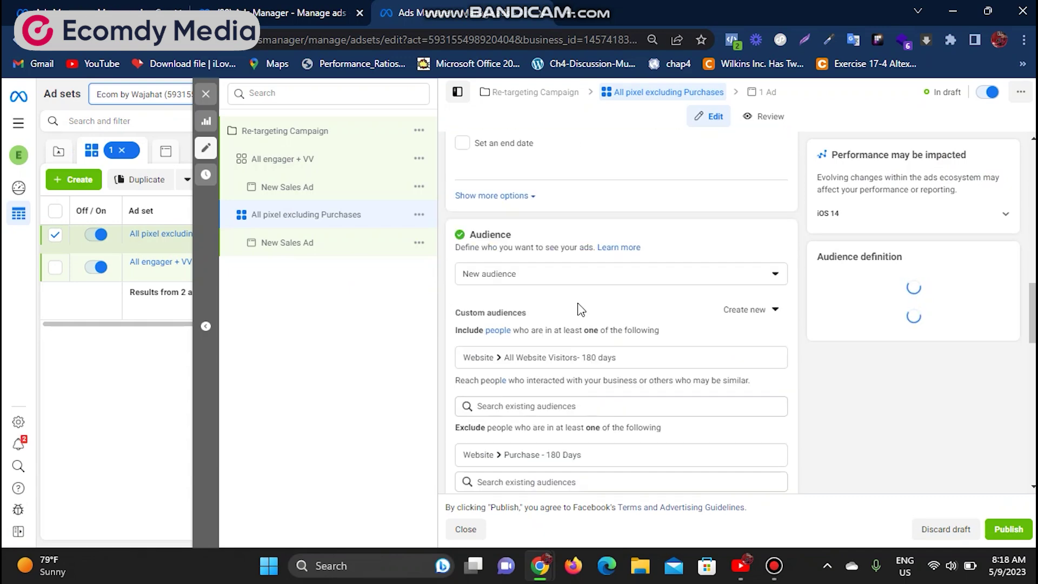
pyautogui.scroll(-3, 580, 310)
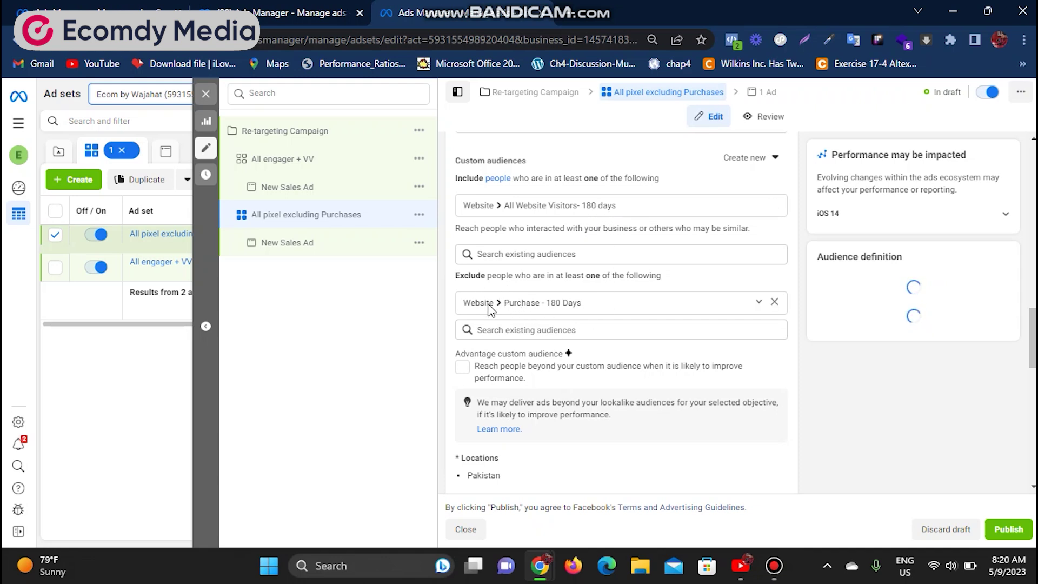
pyautogui.scroll(-3, 489, 308)
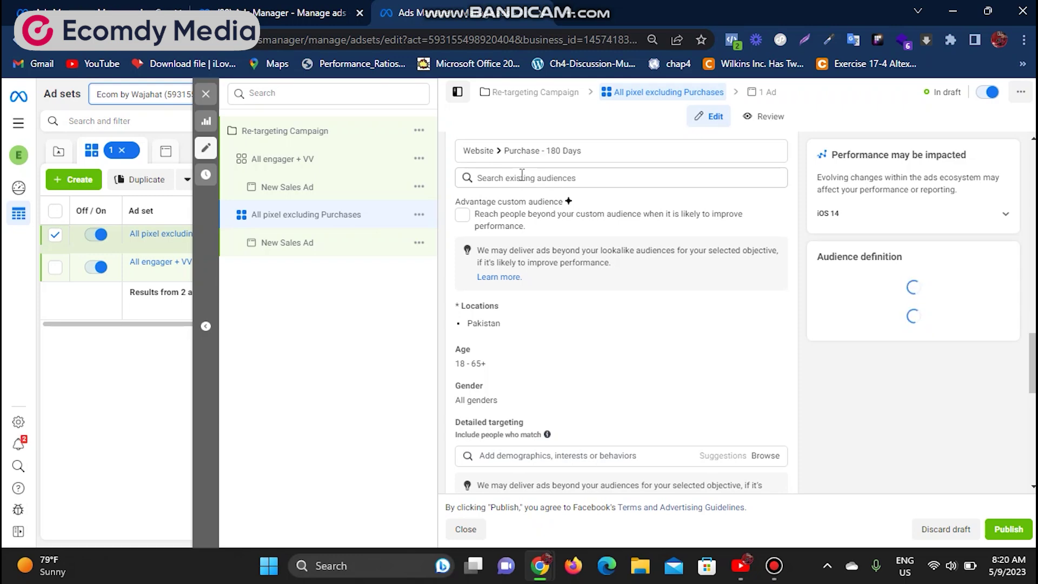
# Review the ad set's placements, detailed targeting, age and location settings, and view its New Sales Ad.
pyautogui.scroll(1, 568, 216)
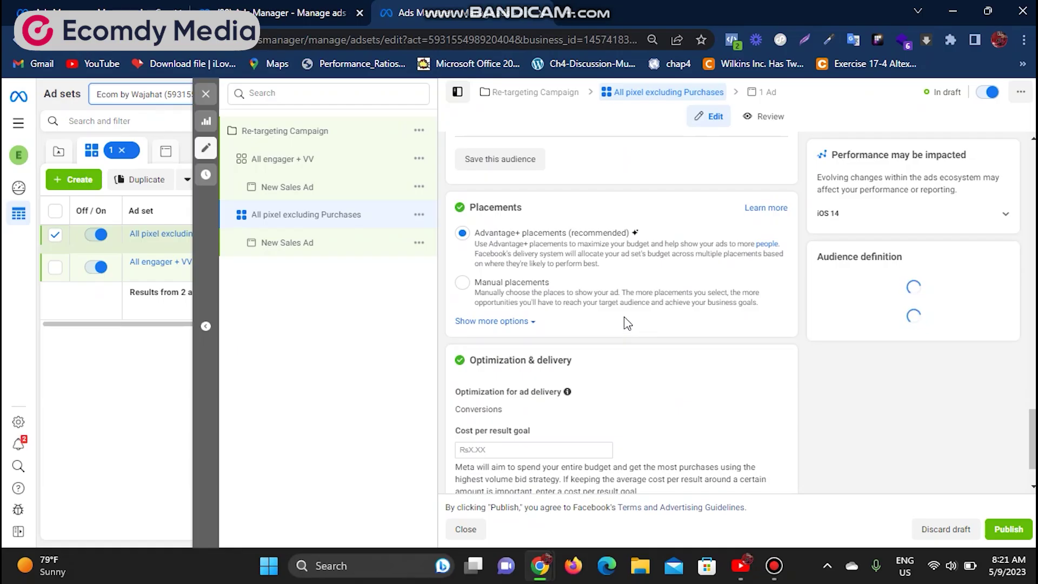
pyautogui.scroll(3, 612, 319)
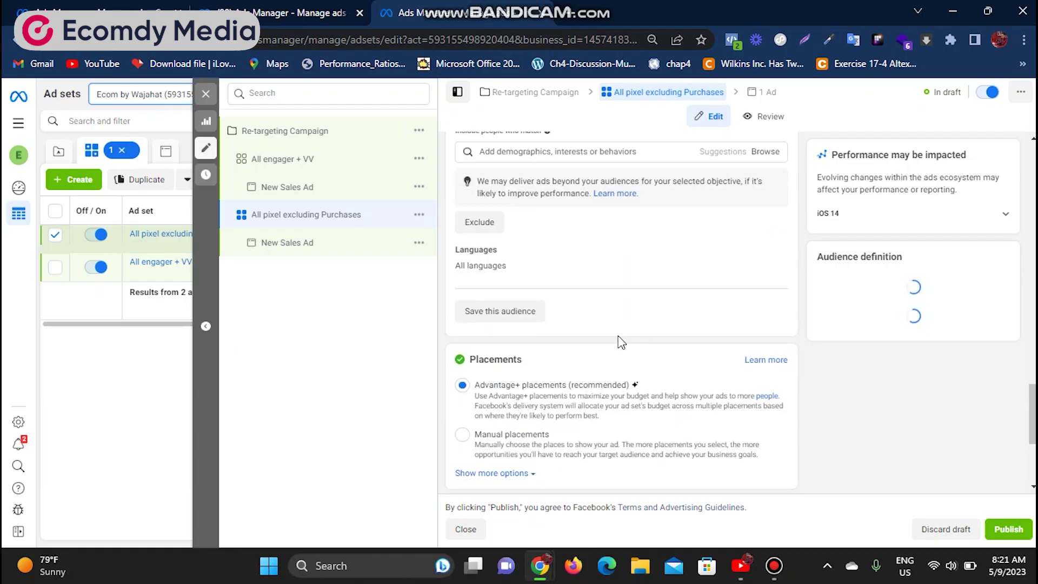
pyautogui.scroll(3, 622, 340)
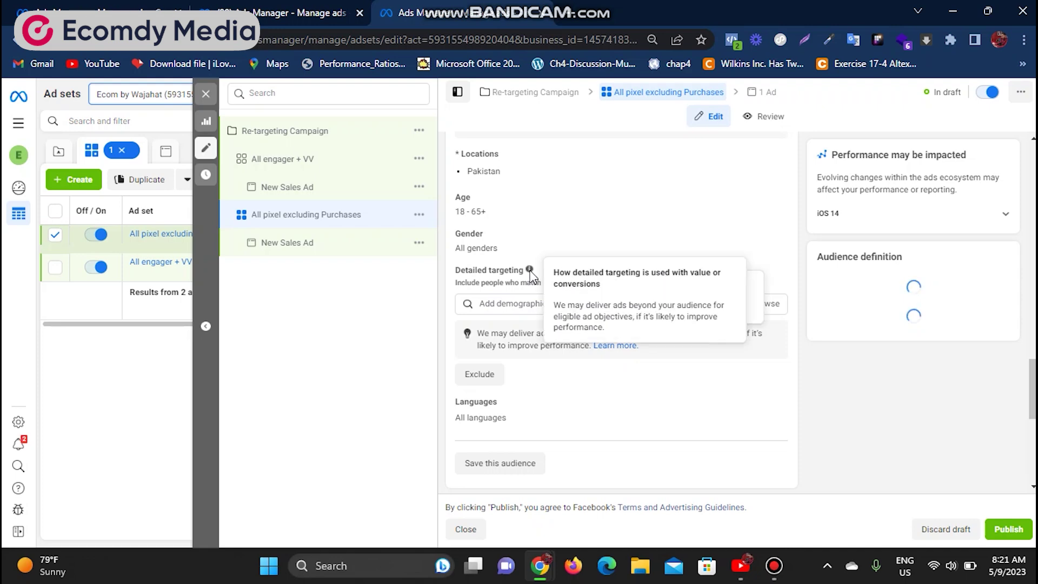
pyautogui.scroll(5, 589, 316)
pyautogui.scroll(1, 626, 313)
pyautogui.scroll(-5, 668, 342)
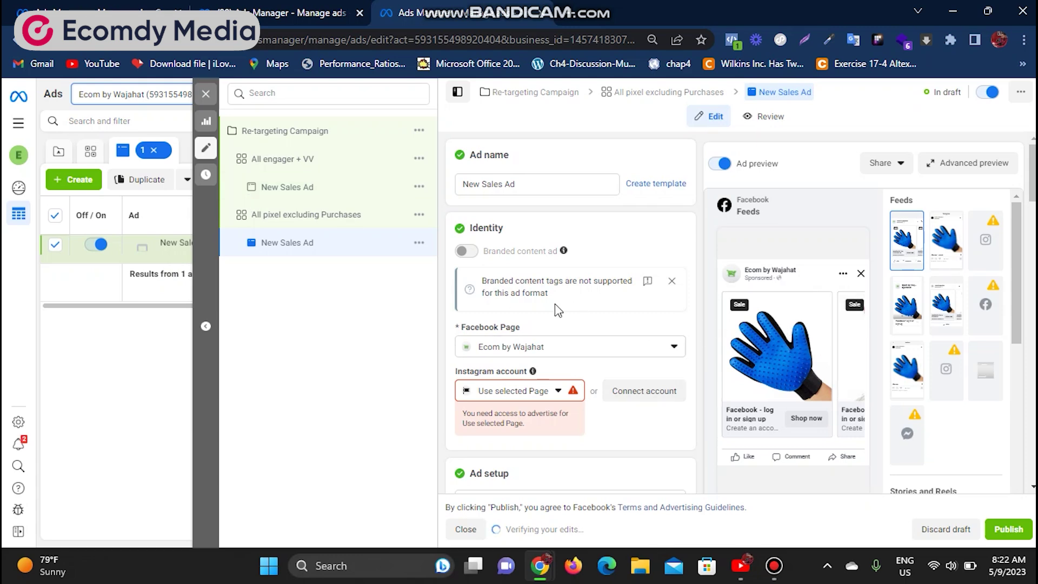
# Open the All engager + VV ad set and review its included engagement audiences, excluded audience and location.
pyautogui.click(272, 157)
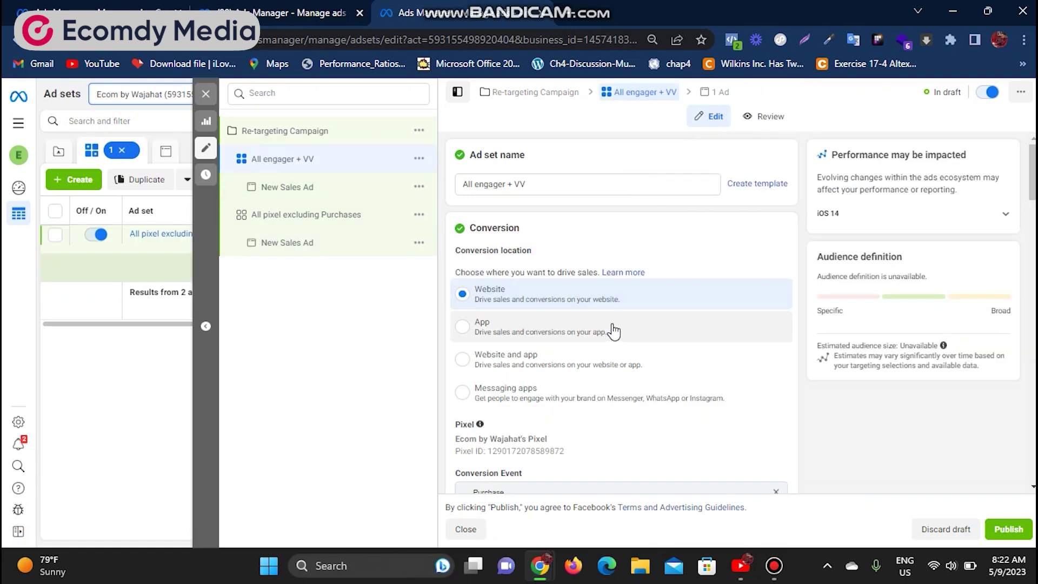
pyautogui.scroll(-9, 595, 346)
pyautogui.scroll(-8, 566, 368)
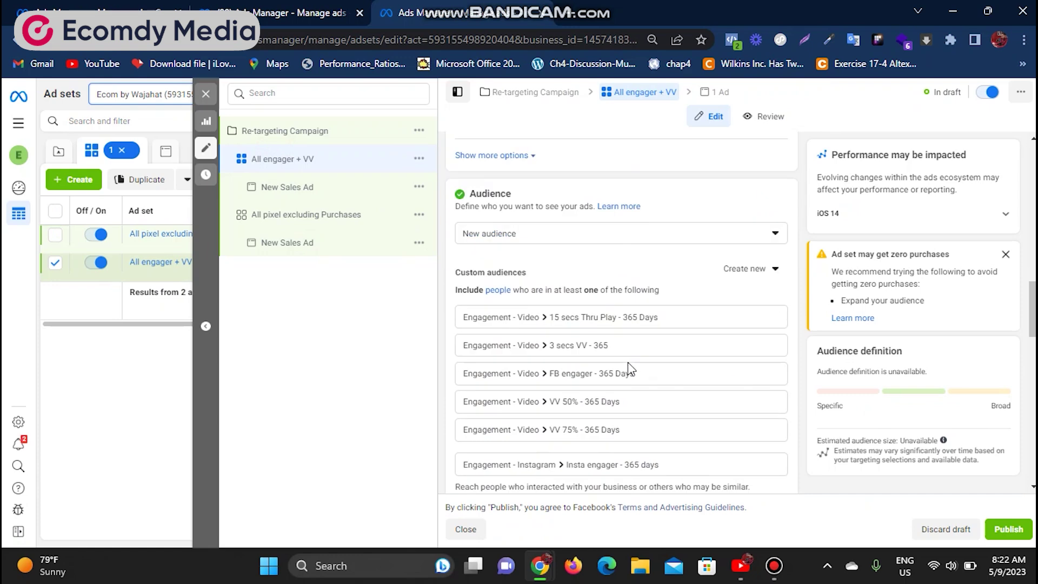
pyautogui.scroll(-3, 557, 308)
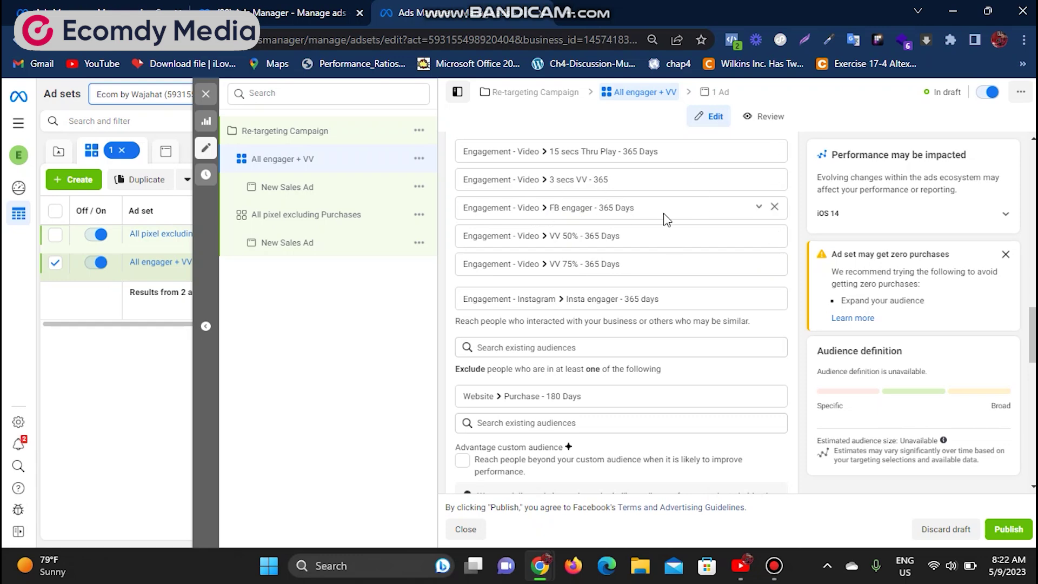
pyautogui.scroll(-3, 493, 253)
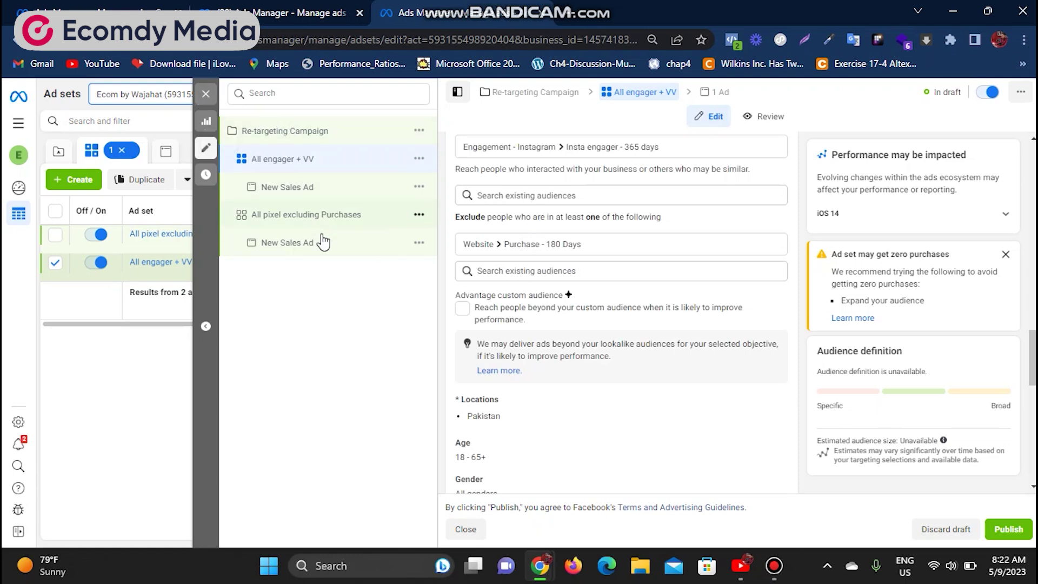
# Check the placements and optimization settings of the All engager + VV ad set, close its editor and return to the campaign list.
pyautogui.scroll(-10, 540, 324)
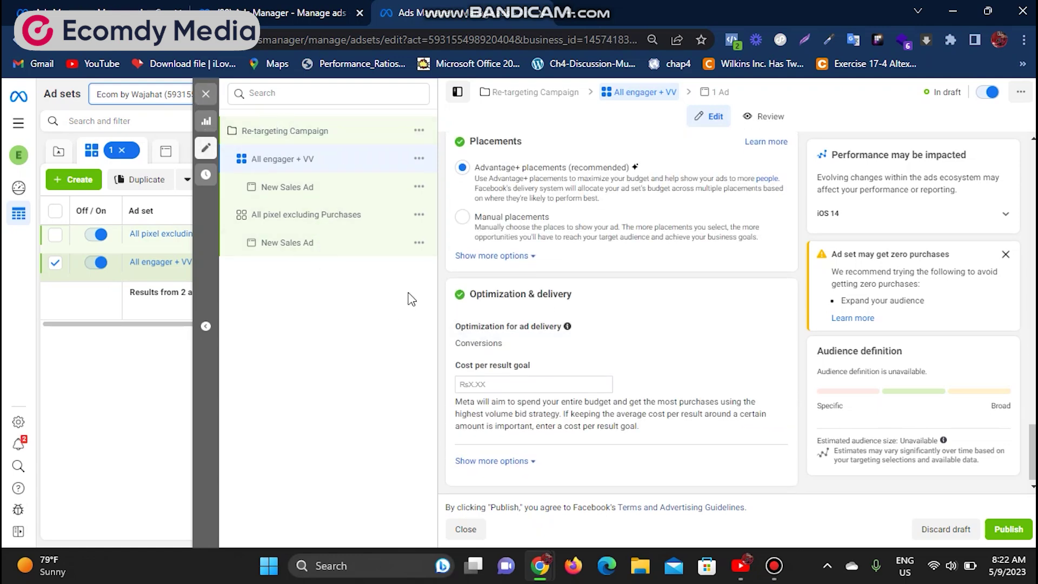
pyautogui.click(205, 93)
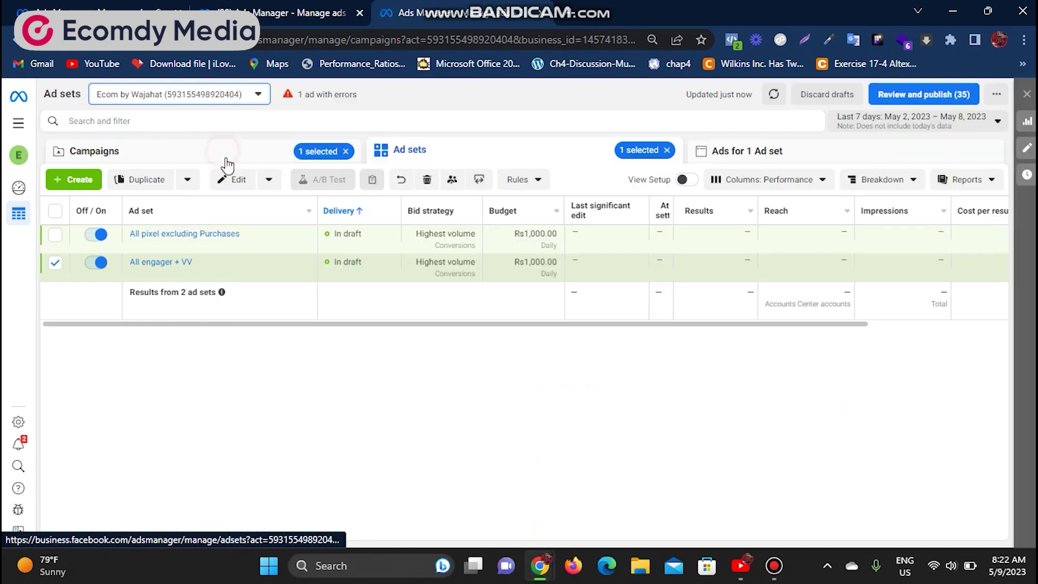
pyautogui.click(225, 157)
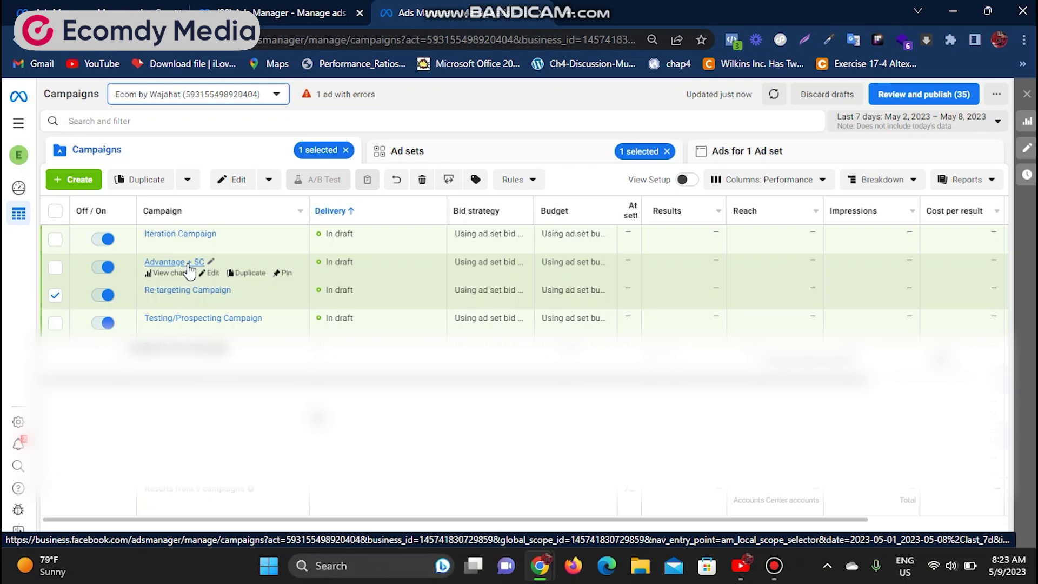
# View the ad set and the ad of the Advantage + SC campaign, and return to the campaign list.
pyautogui.click(182, 264)
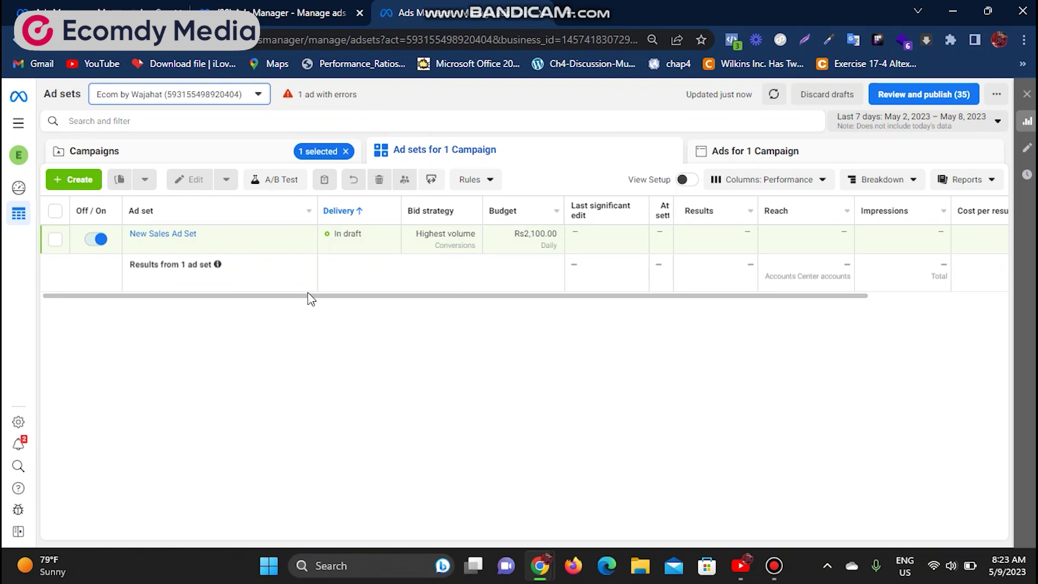
pyautogui.click(757, 151)
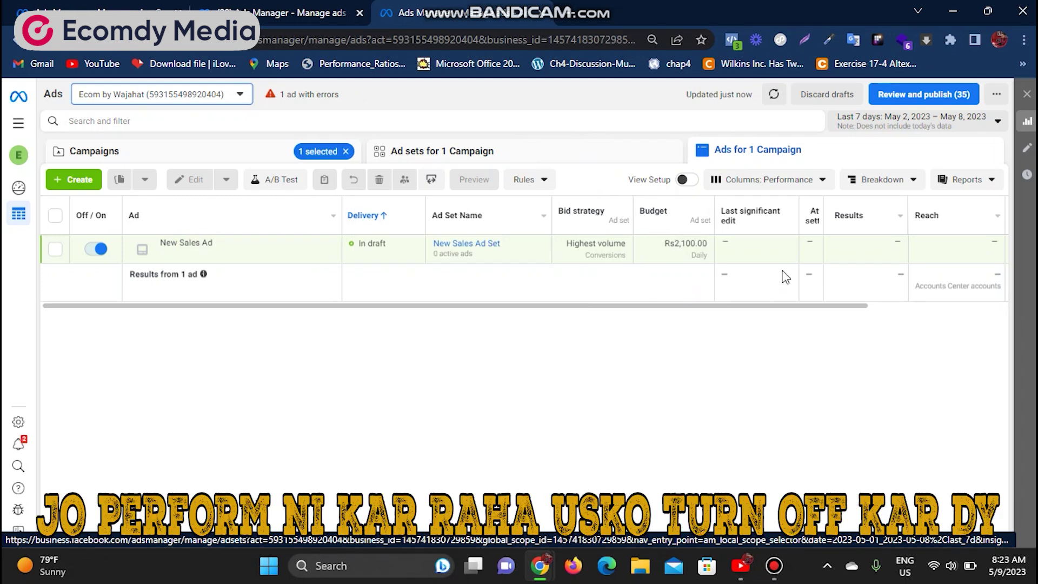
pyautogui.click(528, 154)
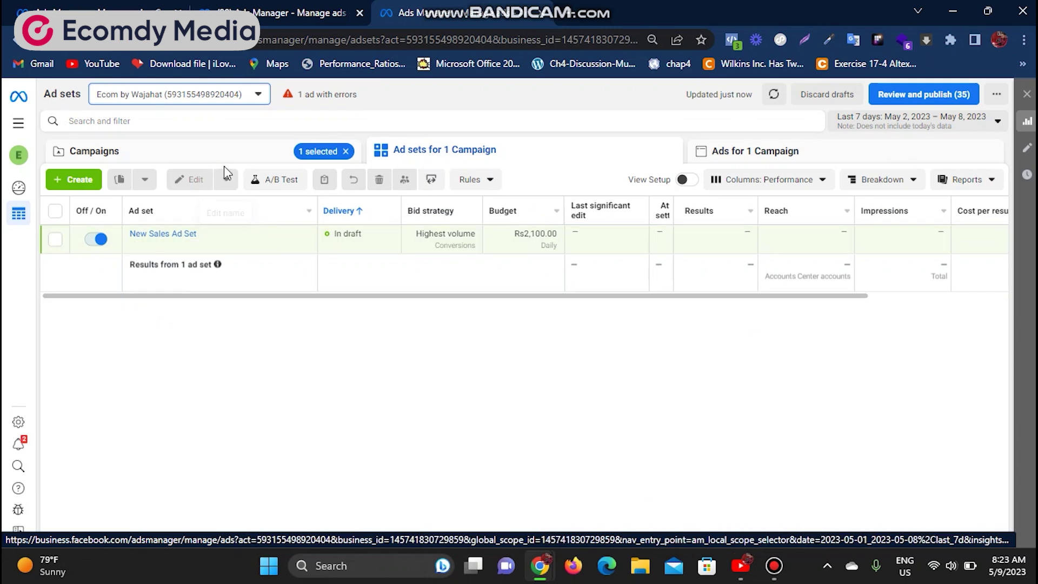
pyautogui.click(227, 159)
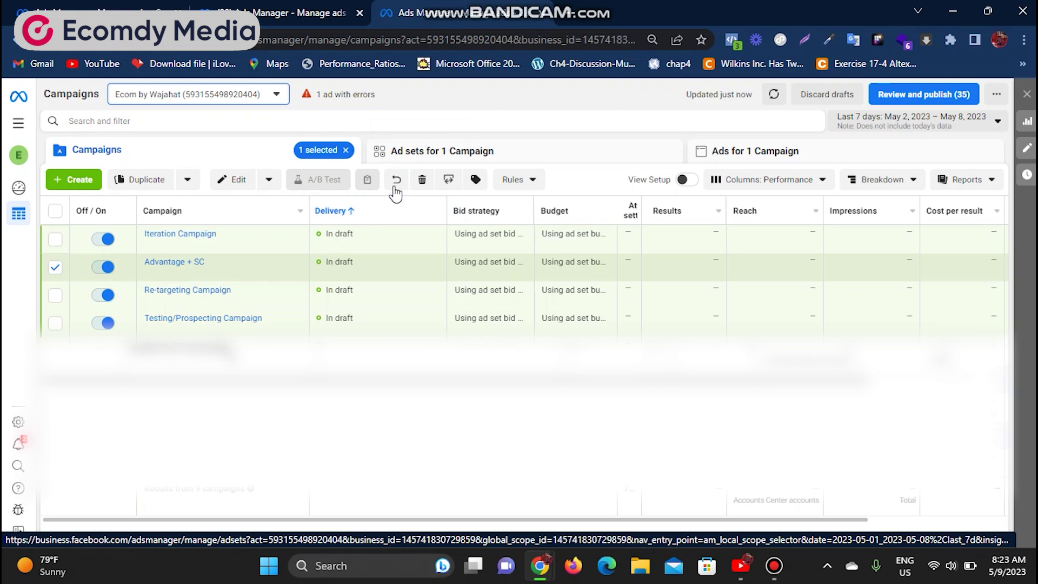
pyautogui.click(462, 101)
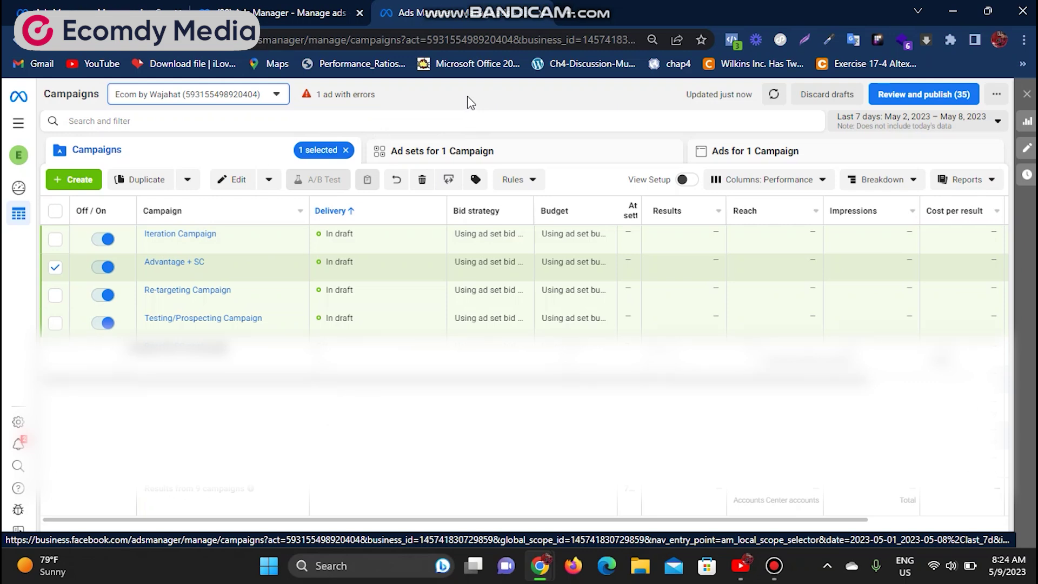
# Review the Iteration Campaign's ad sets and the ad in the first Broad - Copy, and clear the campaign filter.
pyautogui.moveTo(189, 244)
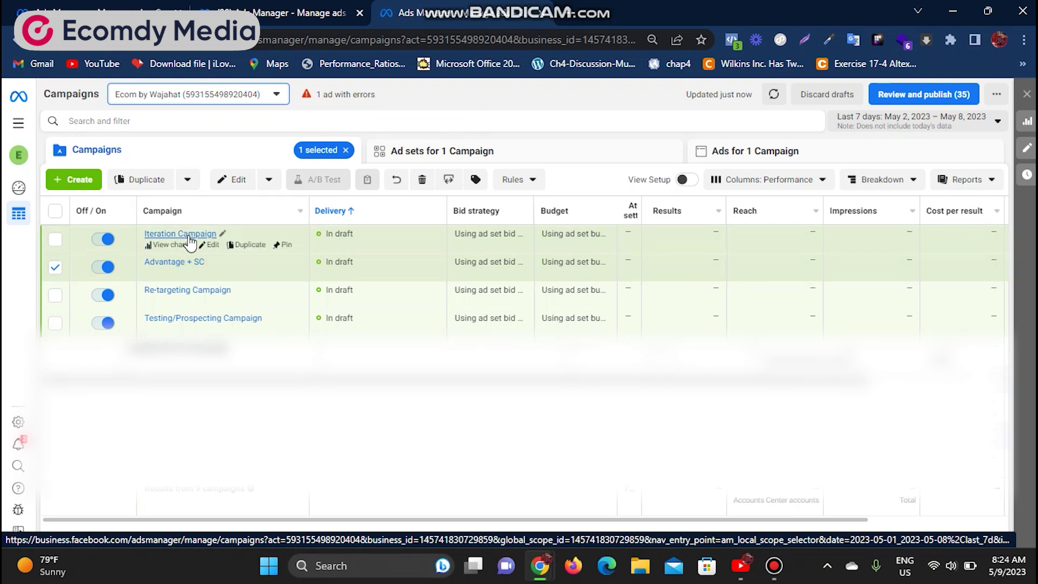
pyautogui.click(186, 234)
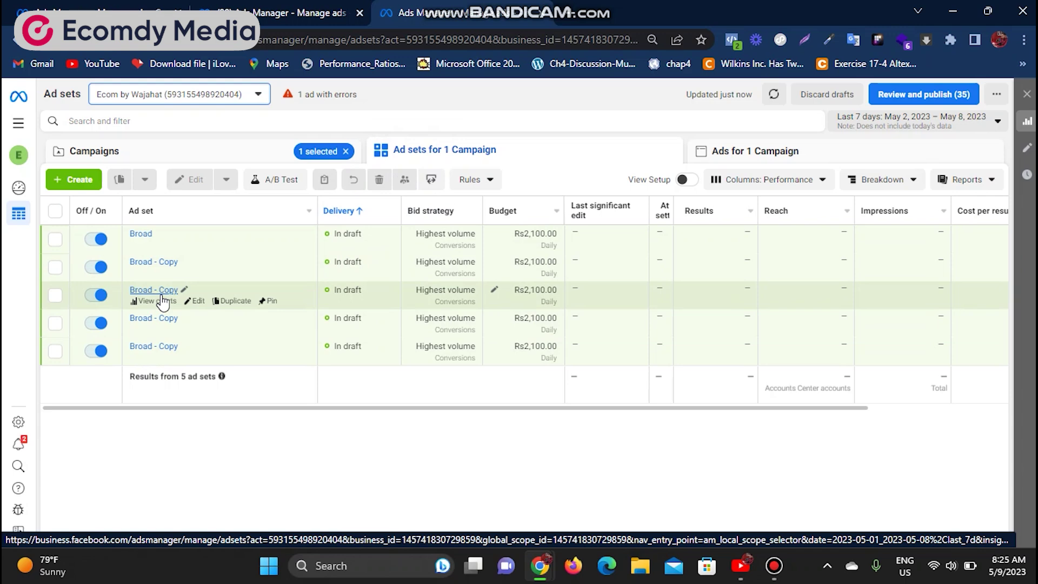
pyautogui.click(168, 262)
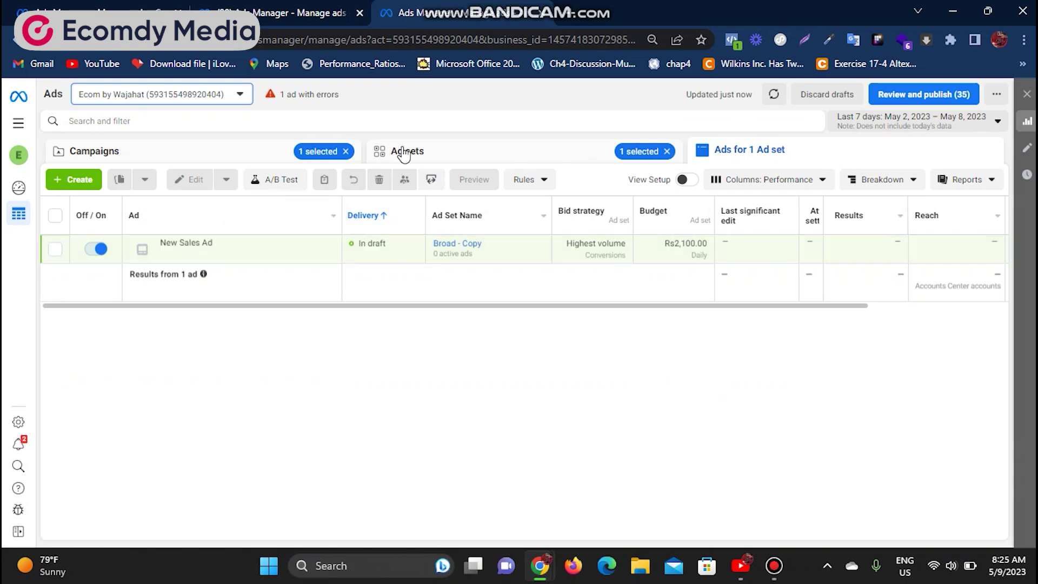
pyautogui.click(483, 156)
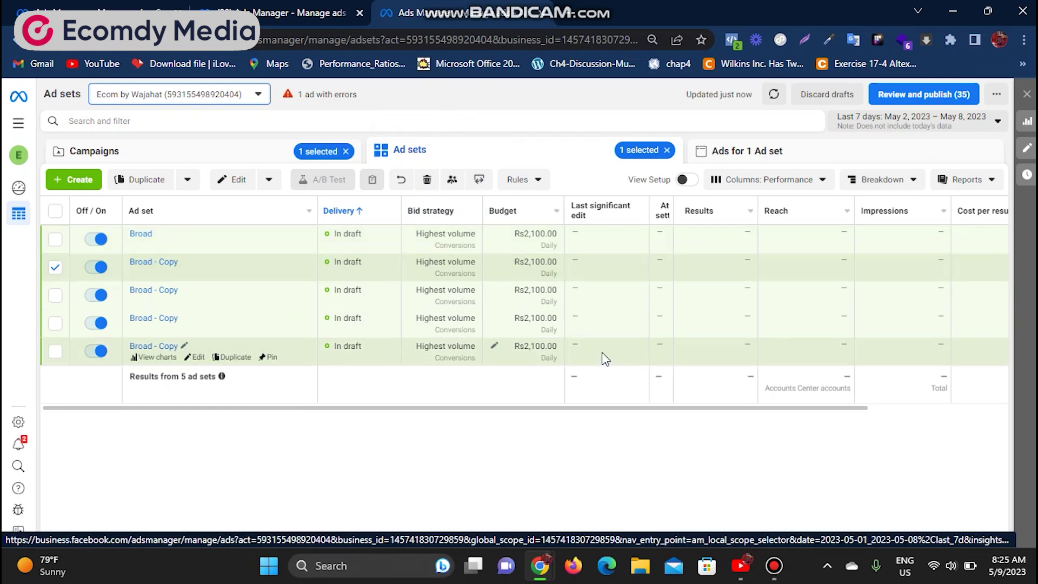
pyautogui.moveTo(333, 409); pyautogui.dragTo(294, 417)
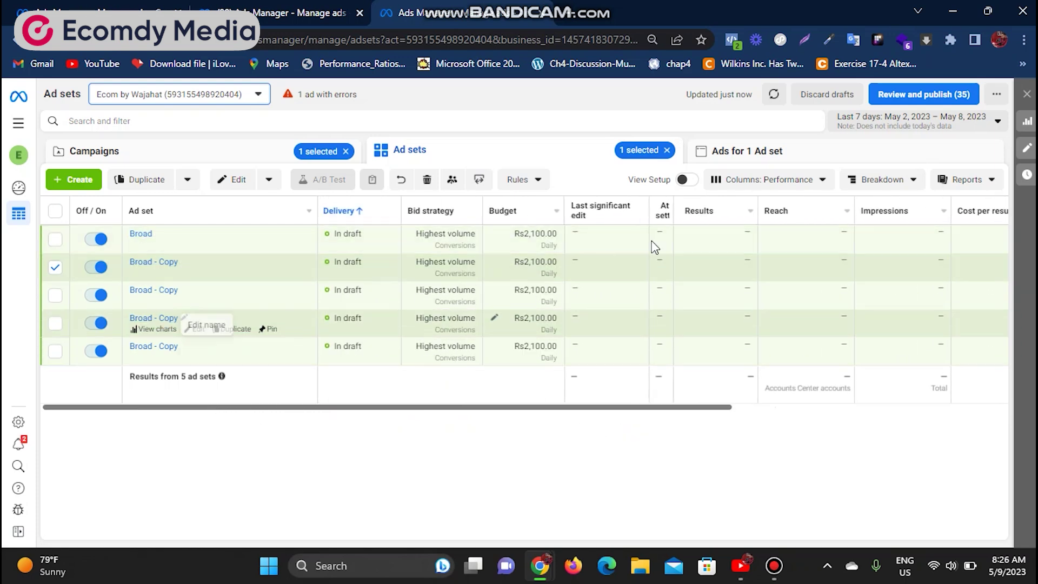
pyautogui.click(345, 151)
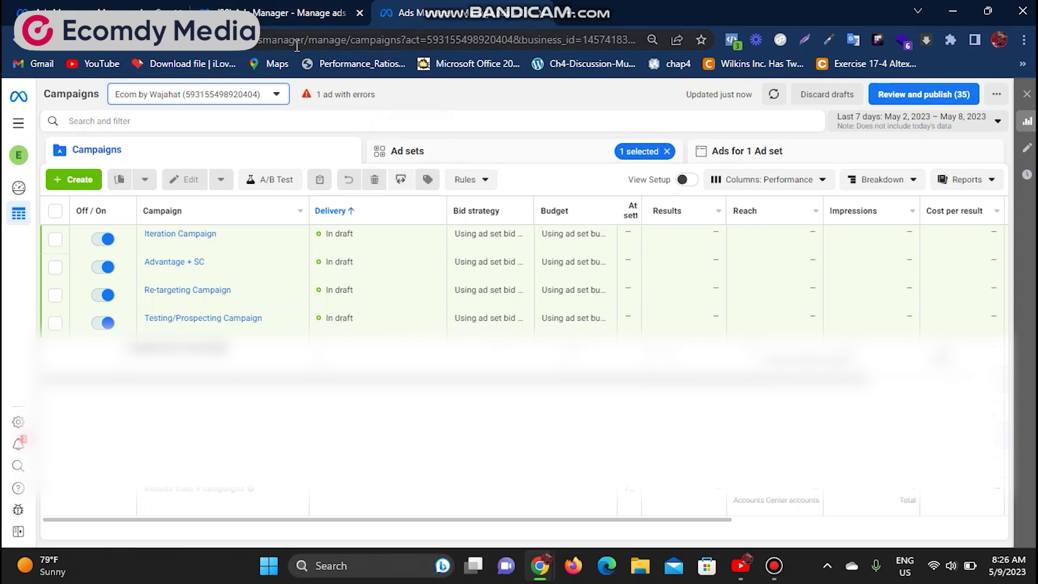
# Switch to the other ad account's campaign overview and convert its total spend in Calculator as 524148 × 284.
pyautogui.click(140, 6)
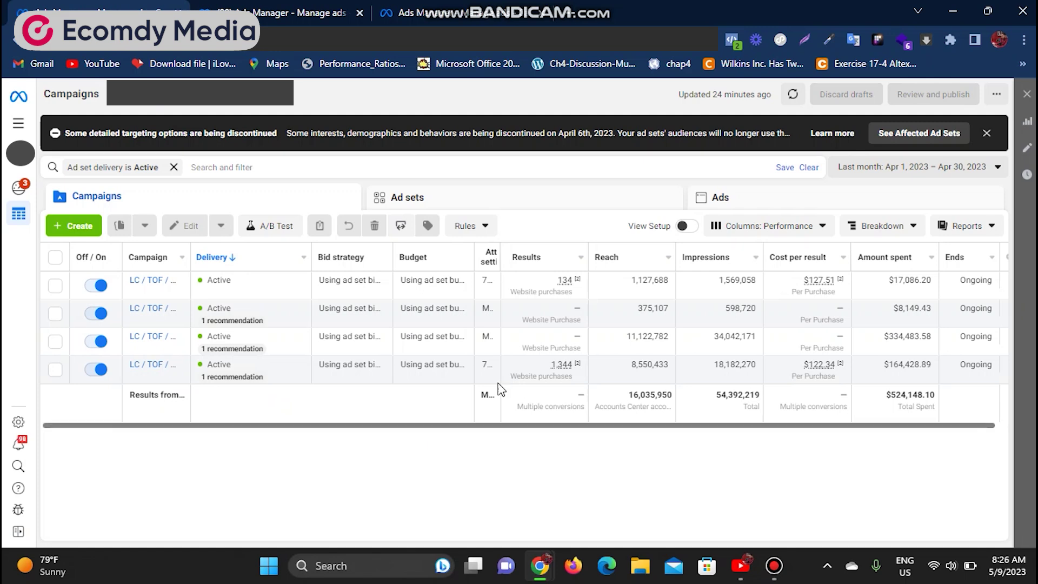
pyautogui.press('super+r')
pyautogui.press('Return')
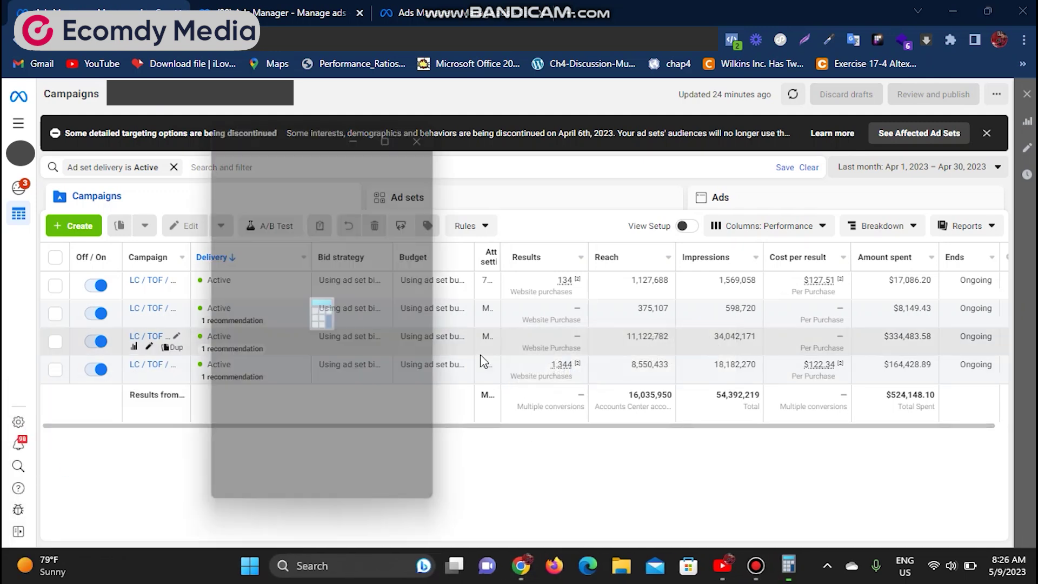
pyautogui.write('524')
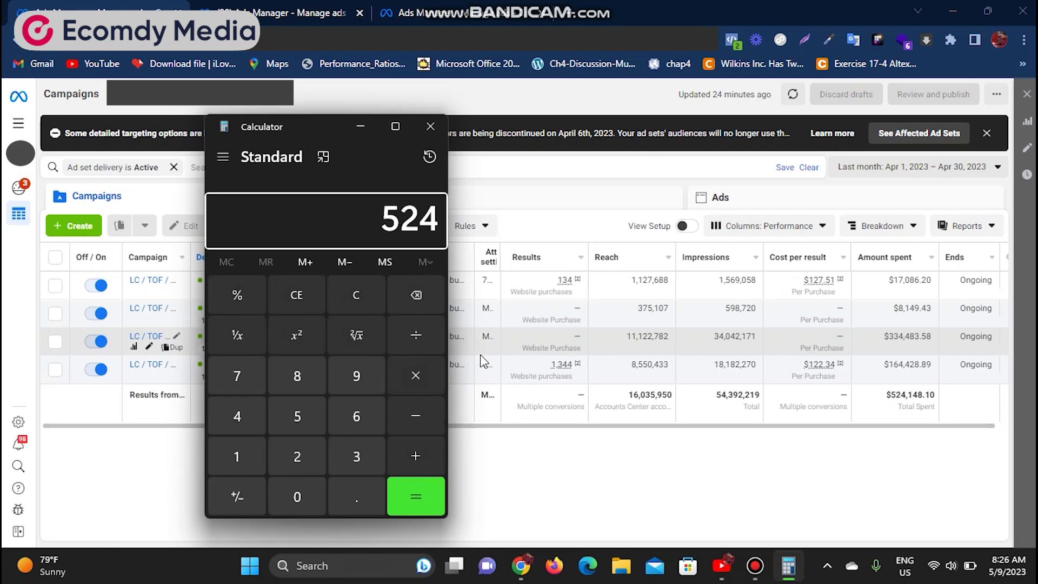
pyautogui.write('148 × 284')
pyautogui.press('Return')
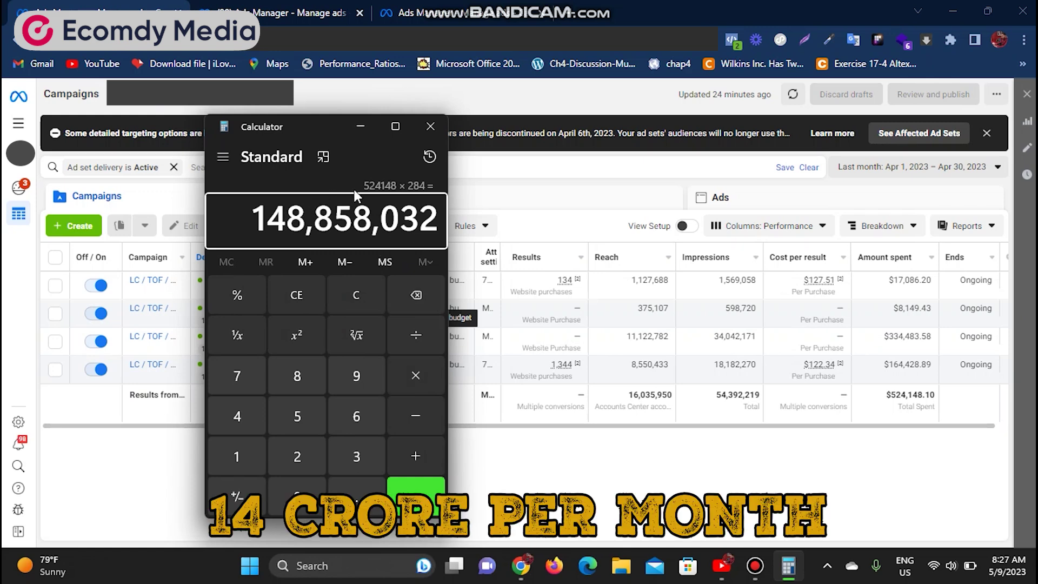
pyautogui.click(430, 130)
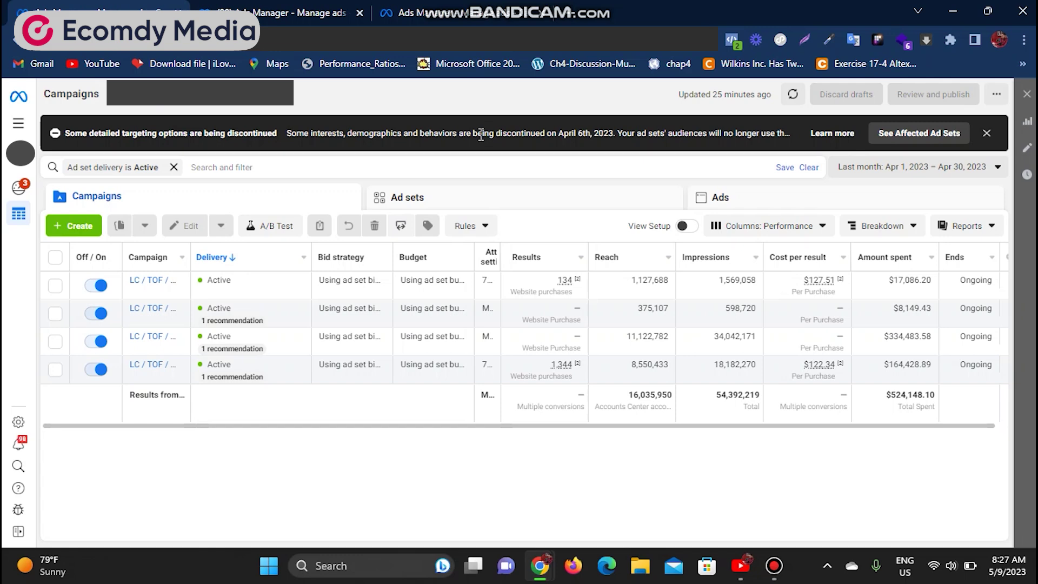
# Switch to the browser tab with that account's ad sets, select all of them and review their budgets, results, spend and schedules.
pyautogui.click(325, 6)
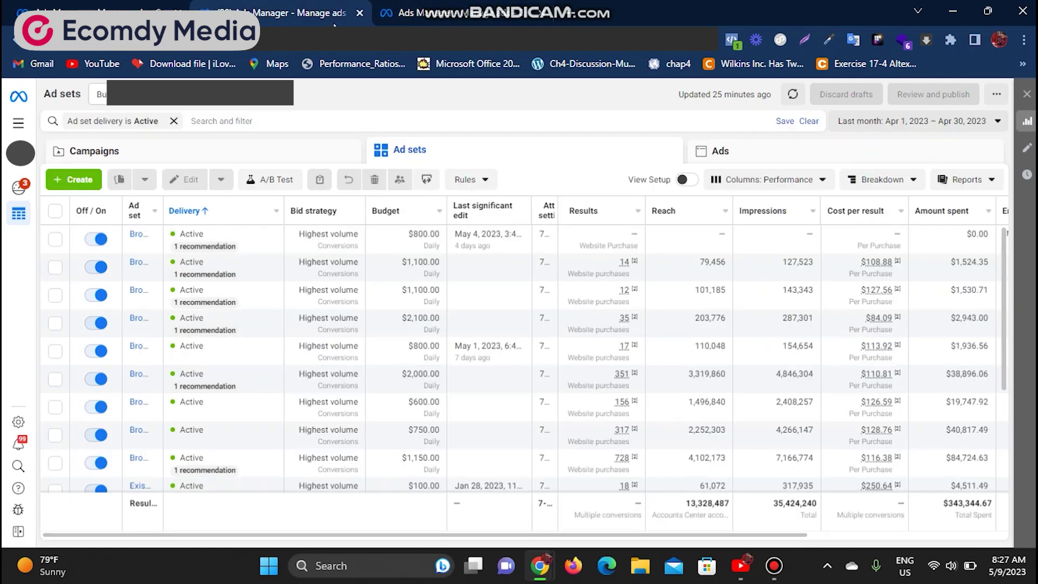
pyautogui.click(456, 534)
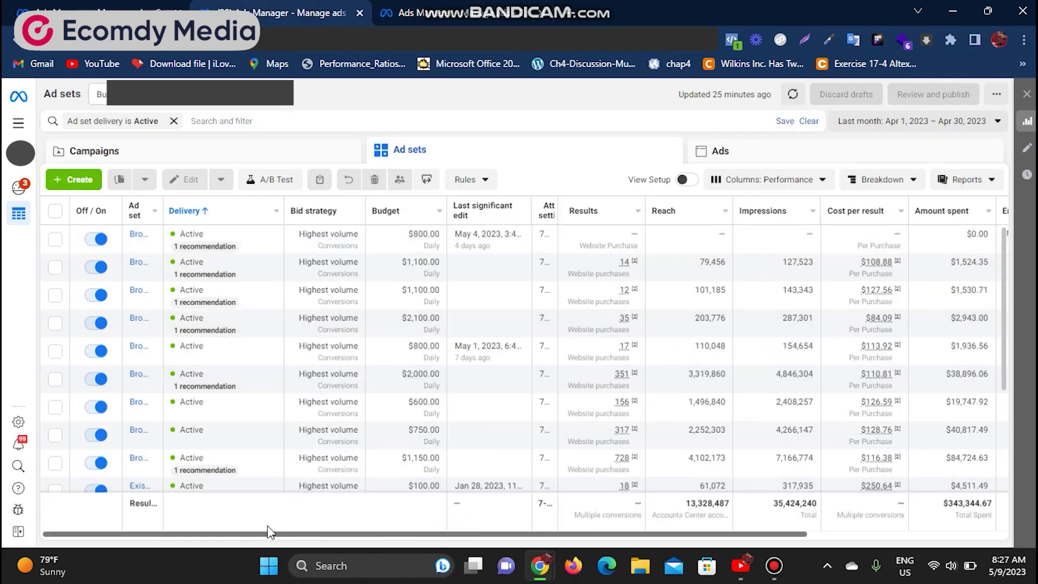
pyautogui.click(55, 212)
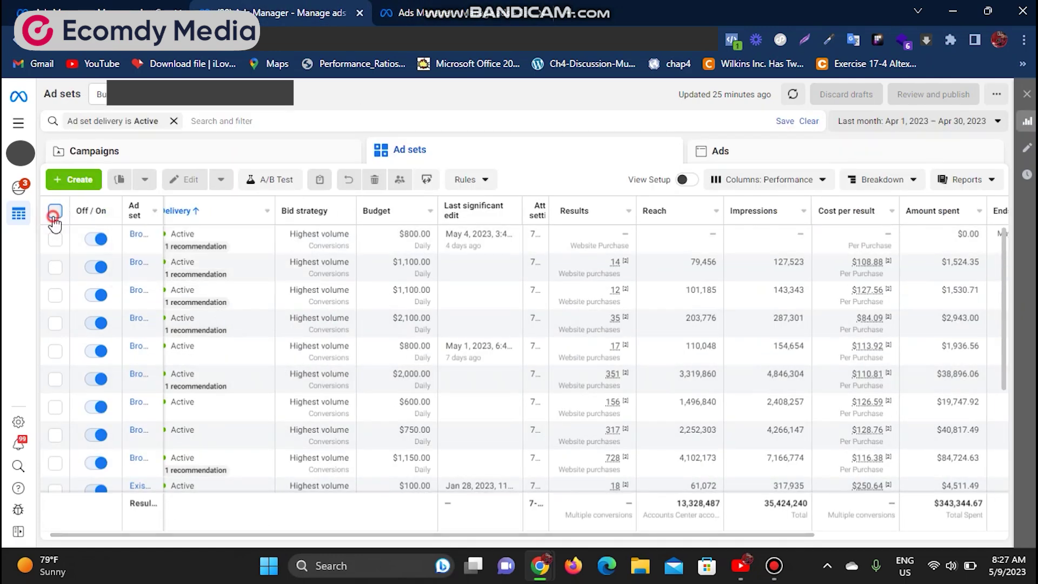
pyautogui.scroll(-3, 81, 335)
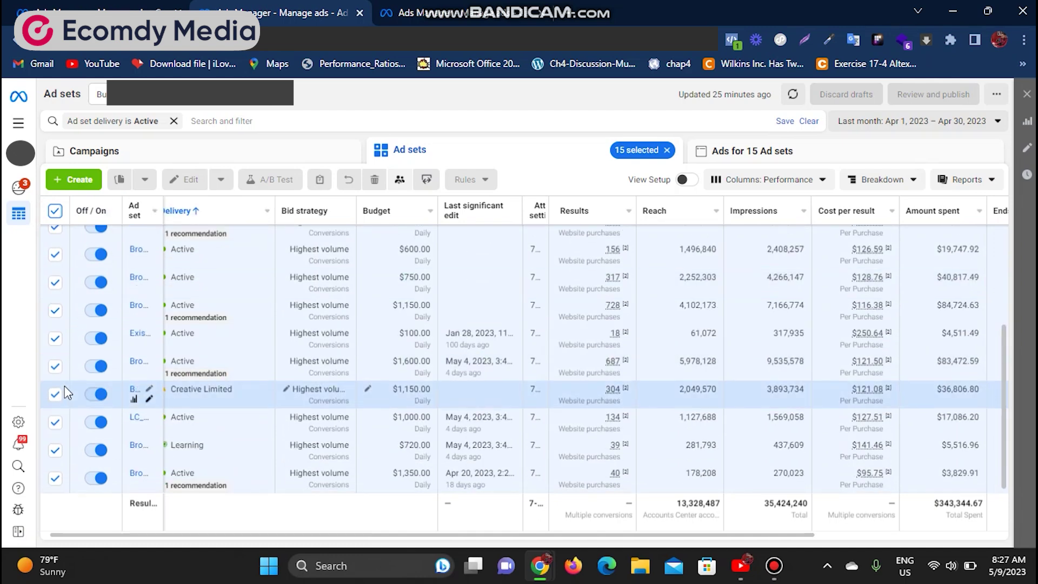
pyautogui.scroll(2, 65, 350)
pyautogui.scroll(-2, 57, 361)
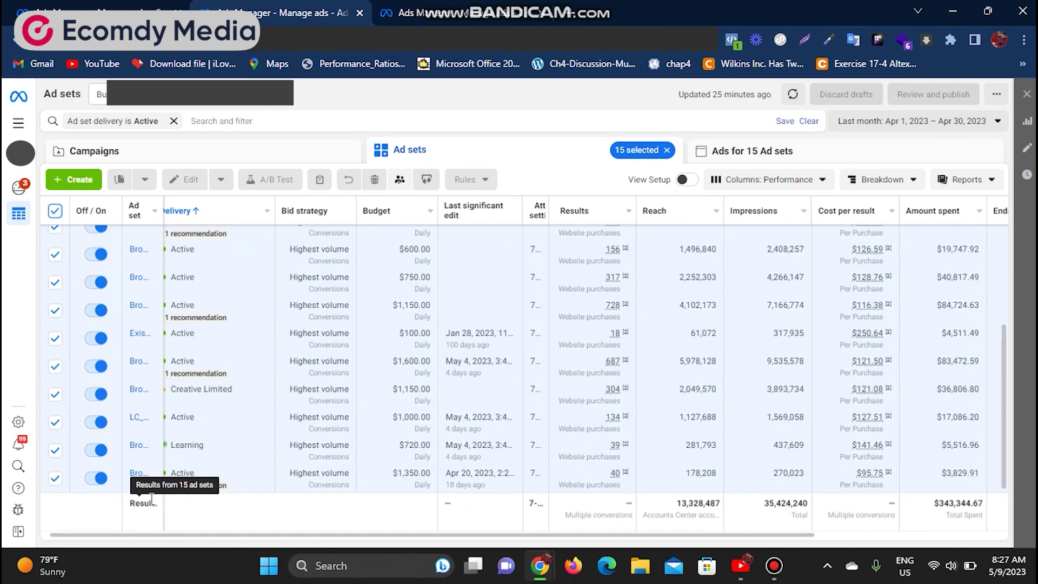
pyautogui.scroll(3, 379, 422)
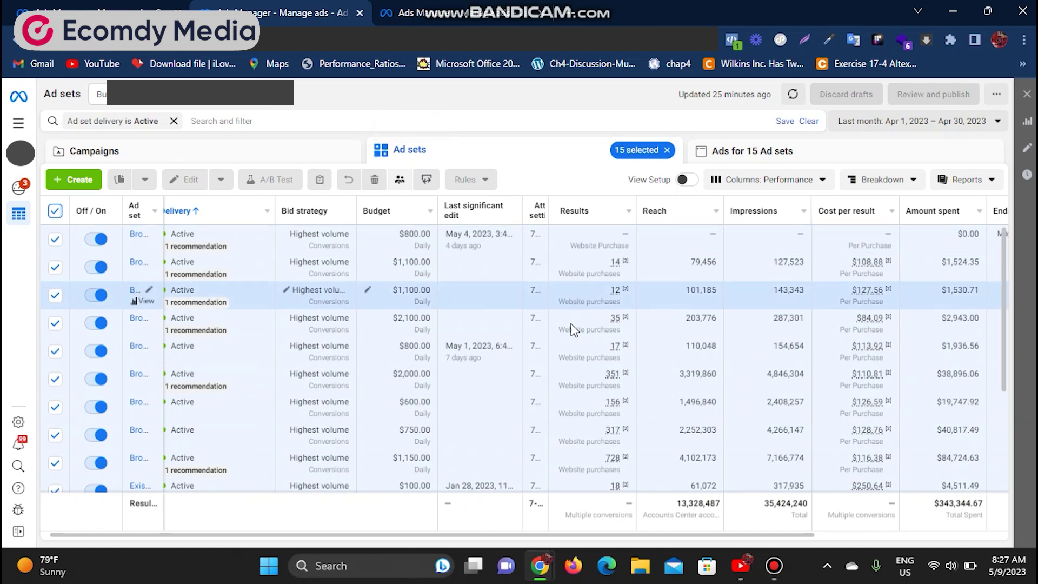
pyautogui.moveTo(557, 535); pyautogui.dragTo(690, 534)
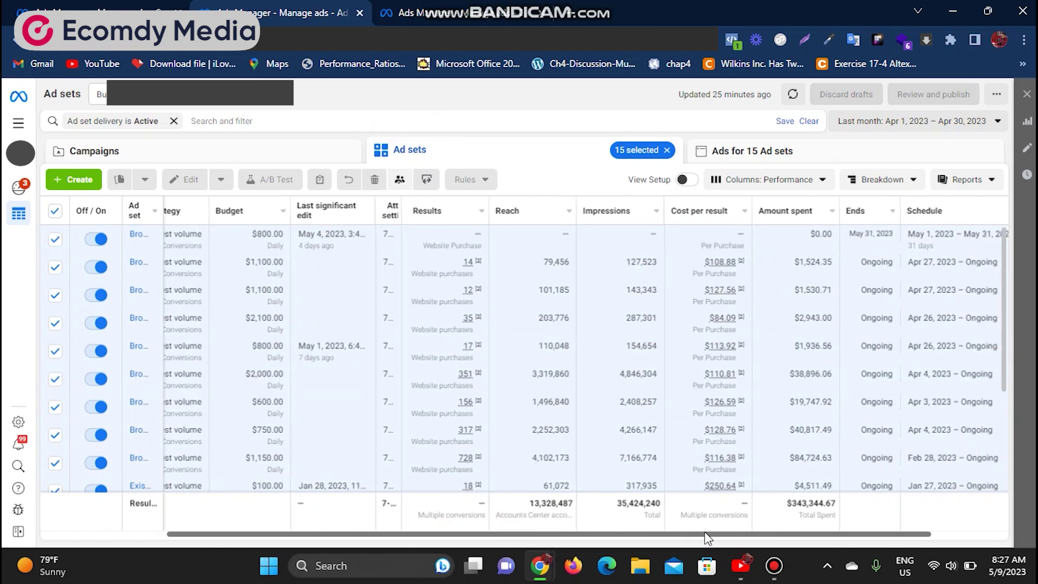
# Filter the ad sets to the fourth LC / TOF campaign, review their results and return to the campaign list.
pyautogui.click(192, 153)
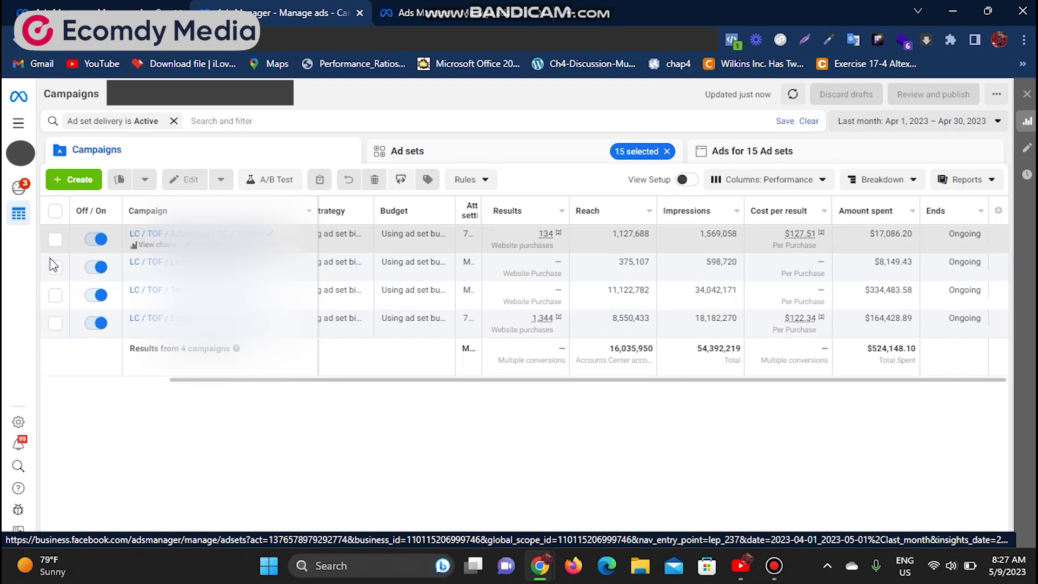
pyautogui.click(55, 323)
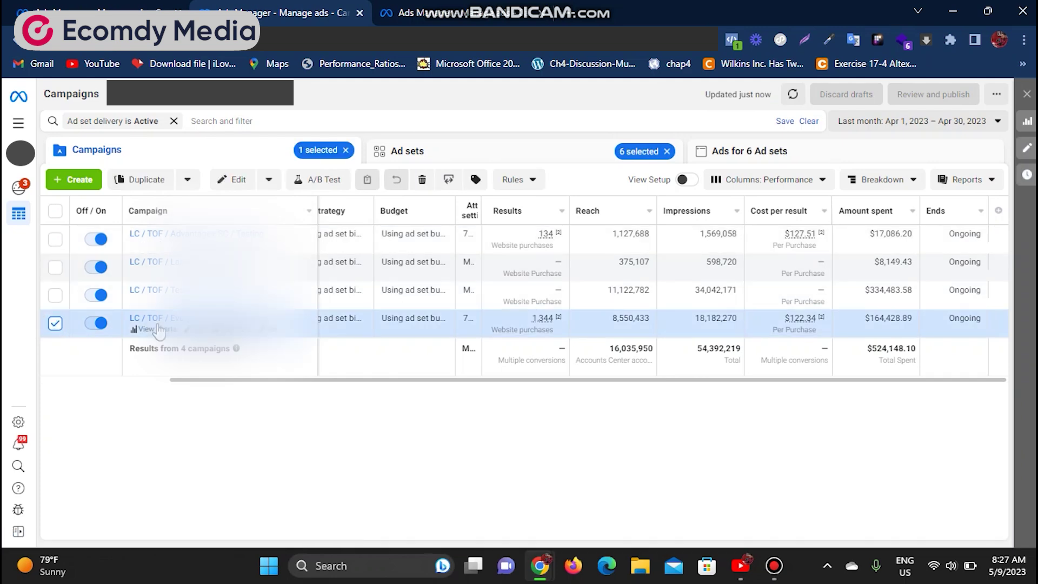
pyautogui.click(529, 152)
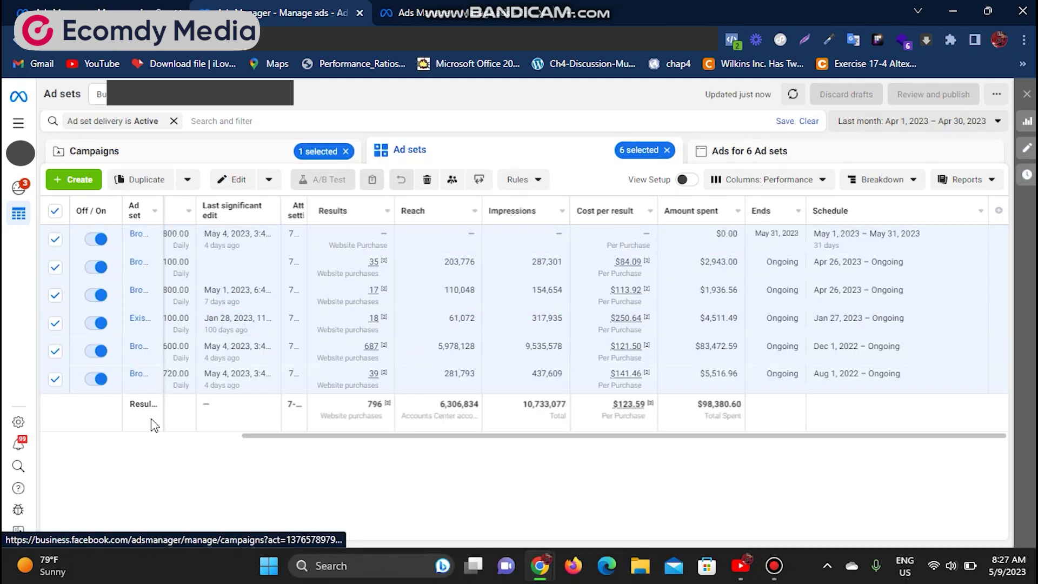
pyautogui.click(246, 155)
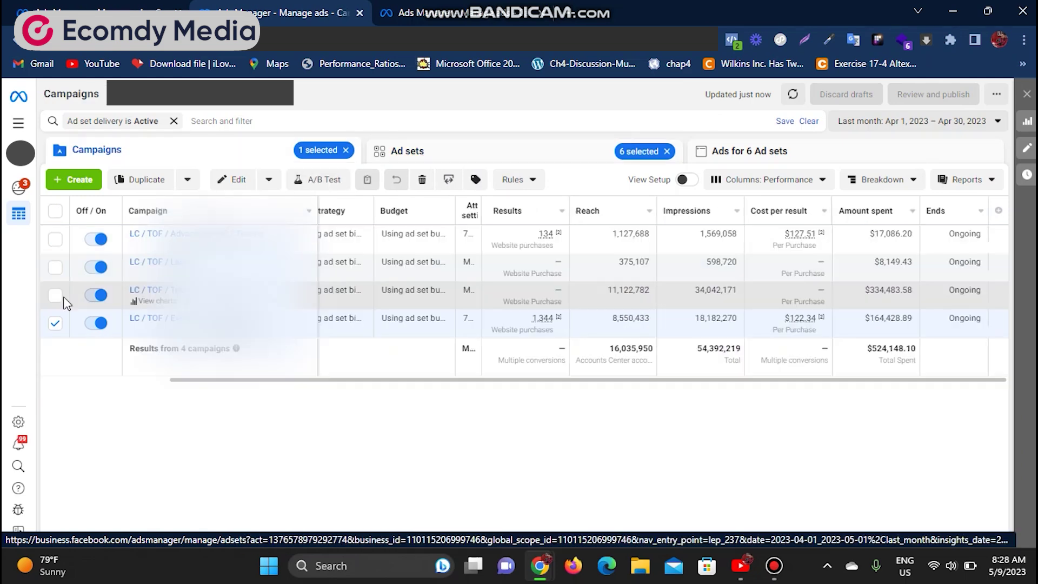
# Review the ad sets of only the third LC / TOF campaign, and check that campaign in the other tab's campaign overview.
pyautogui.click(55, 295)
pyautogui.click(459, 152)
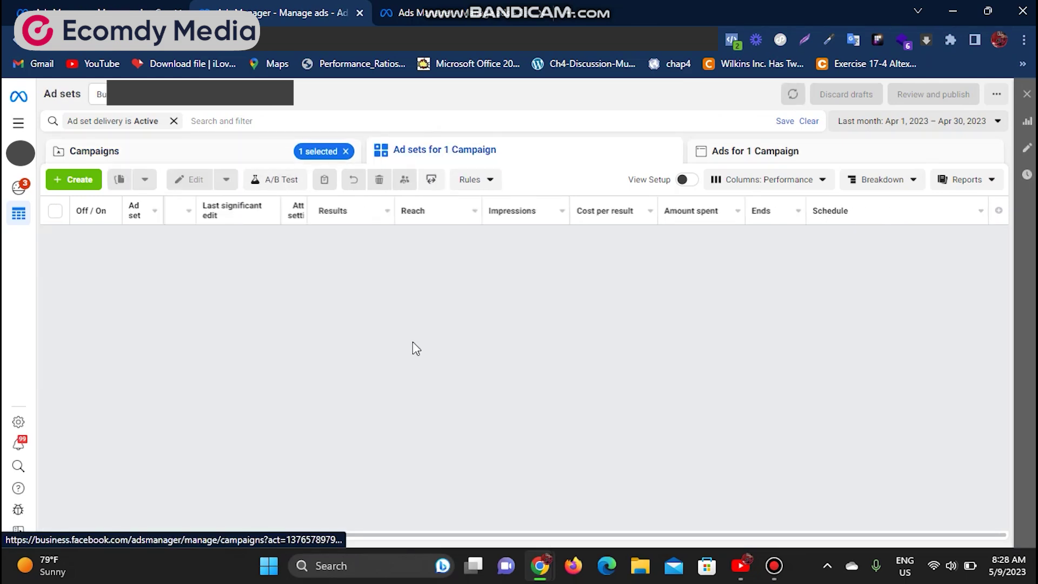
pyautogui.click(197, 154)
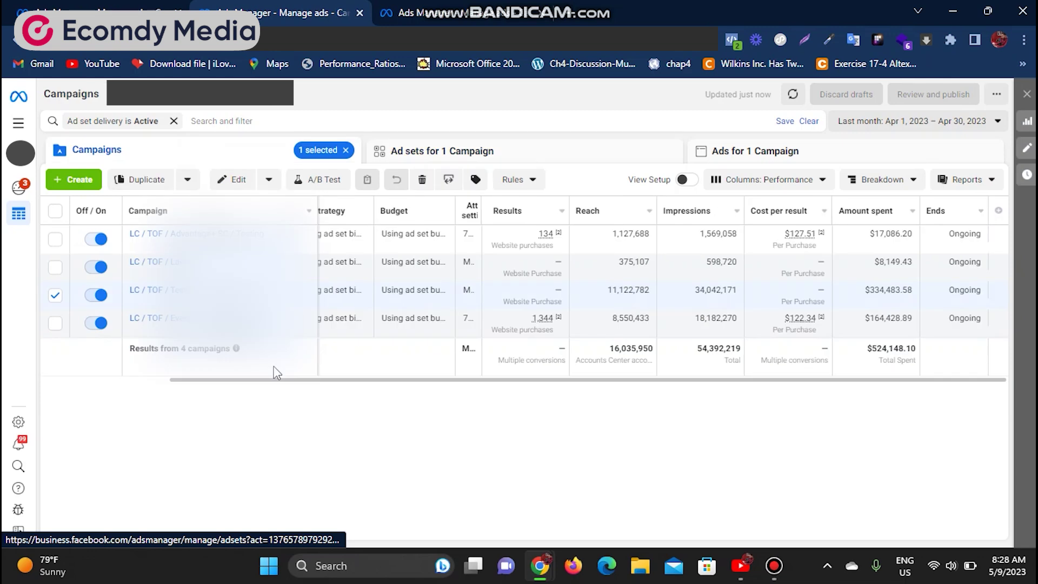
pyautogui.click(452, 155)
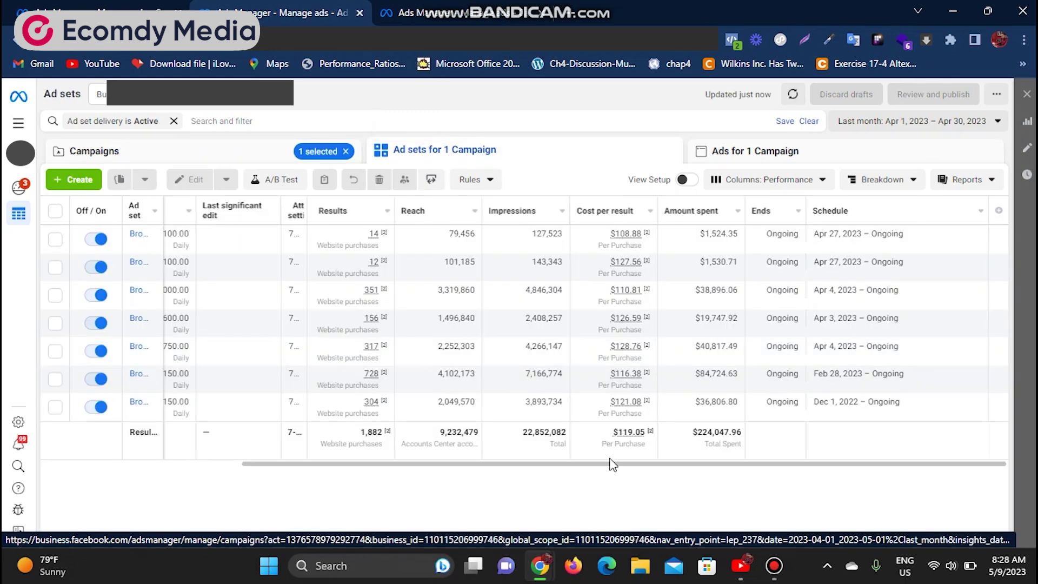
pyautogui.click(140, 7)
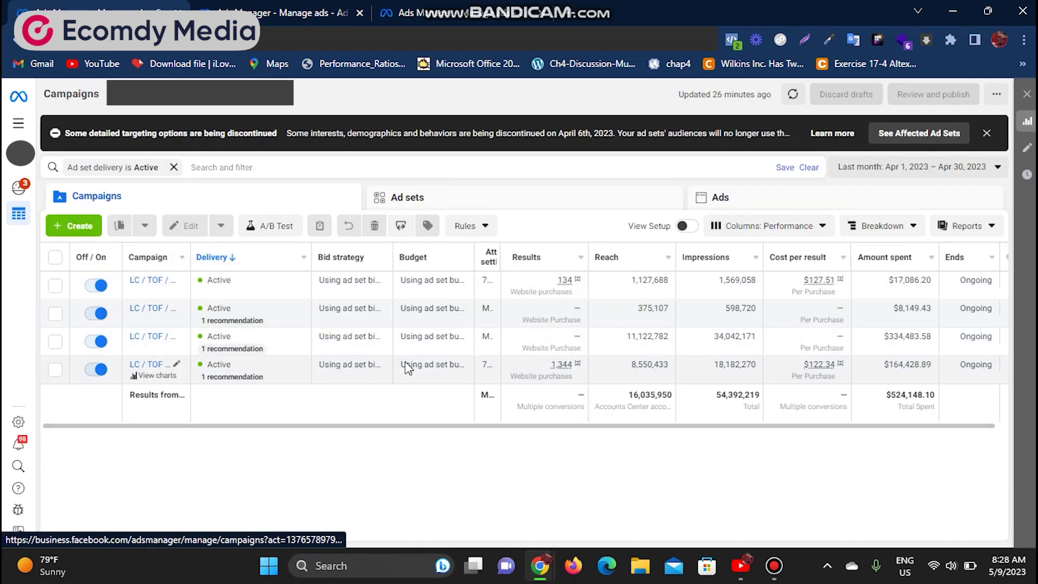
pyautogui.click(153, 335)
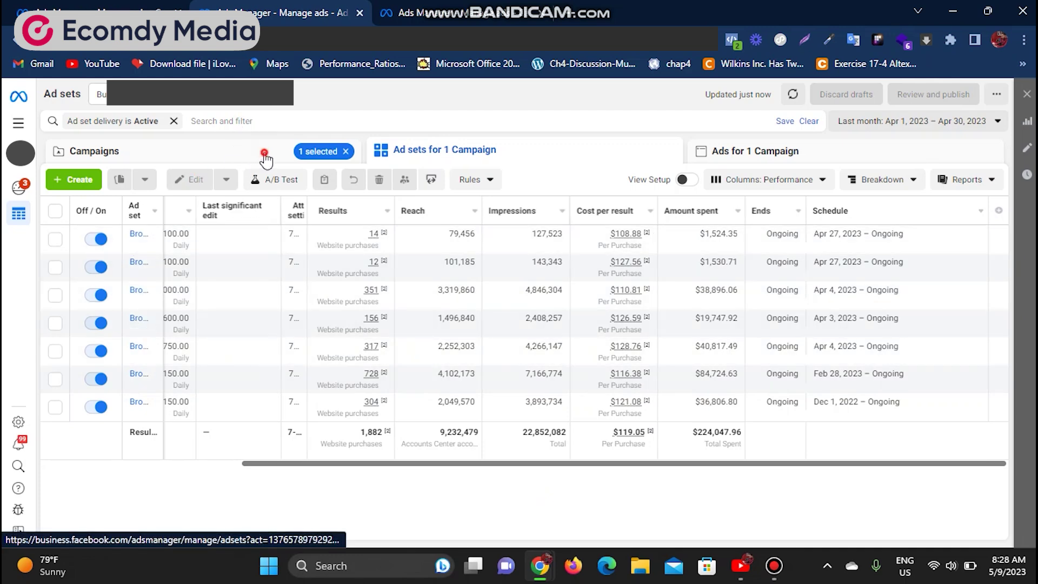
# Replace the campaign selection with only the fourth LC / TOF campaign, and review the ads in its first ad set.
pyautogui.click(339, 156)
pyautogui.click(346, 152)
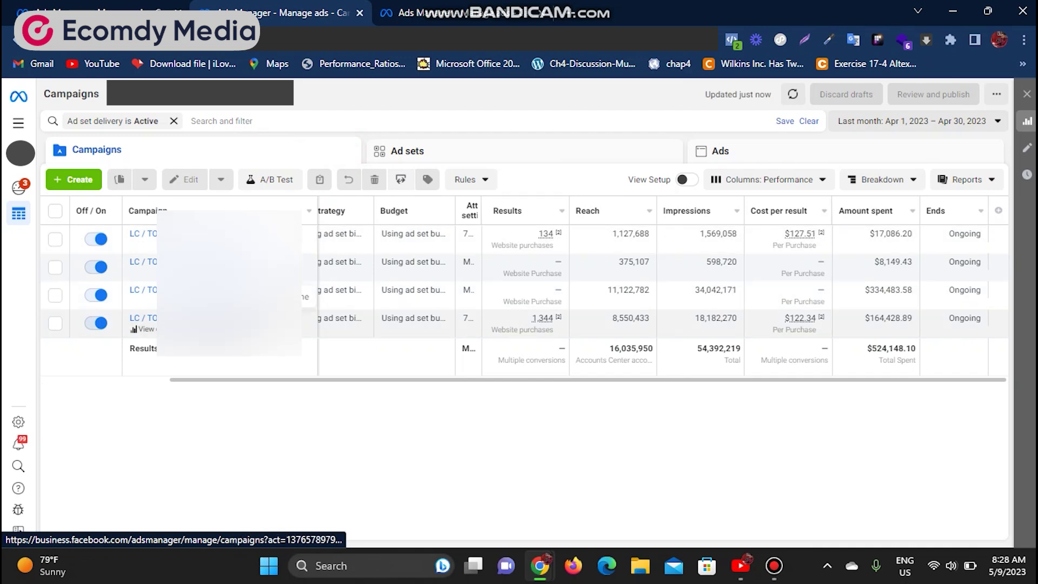
pyautogui.click(143, 320)
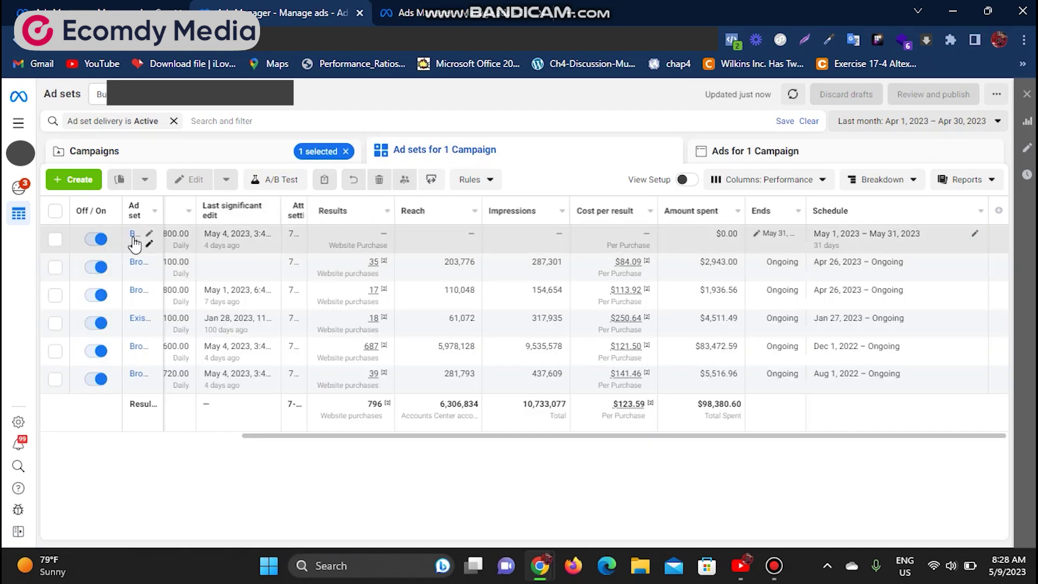
pyautogui.click(131, 239)
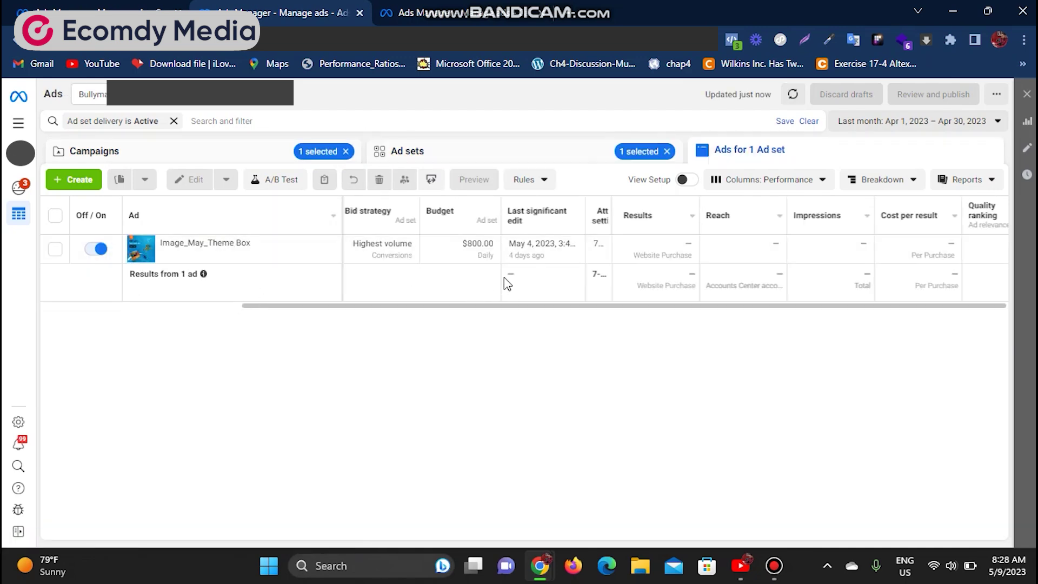
pyautogui.click(505, 153)
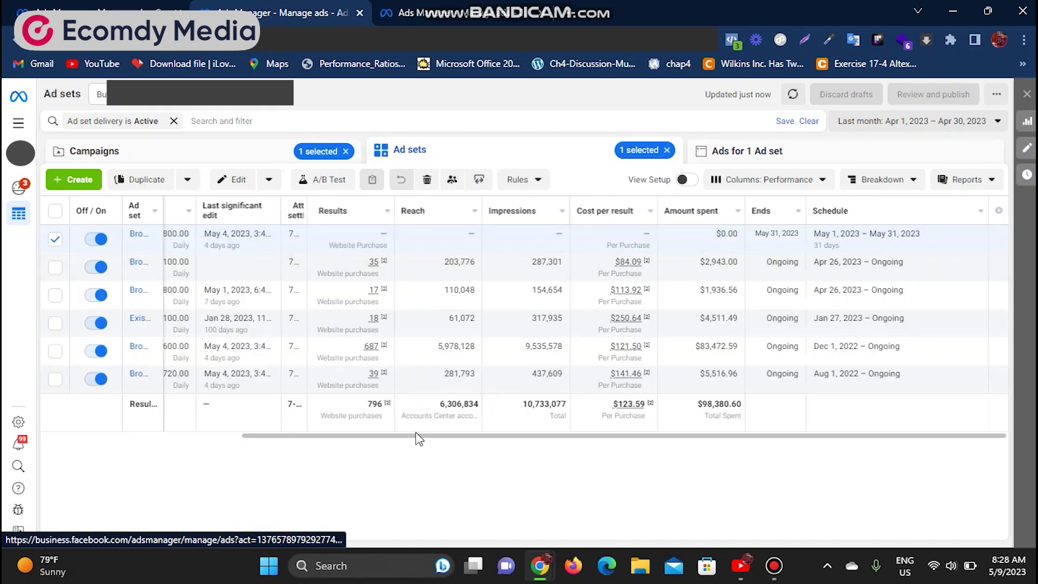
# Check the ad set budgets and review the video ads inside the second and third ad sets of the campaign.
pyautogui.moveTo(416, 436); pyautogui.dragTo(378, 436)
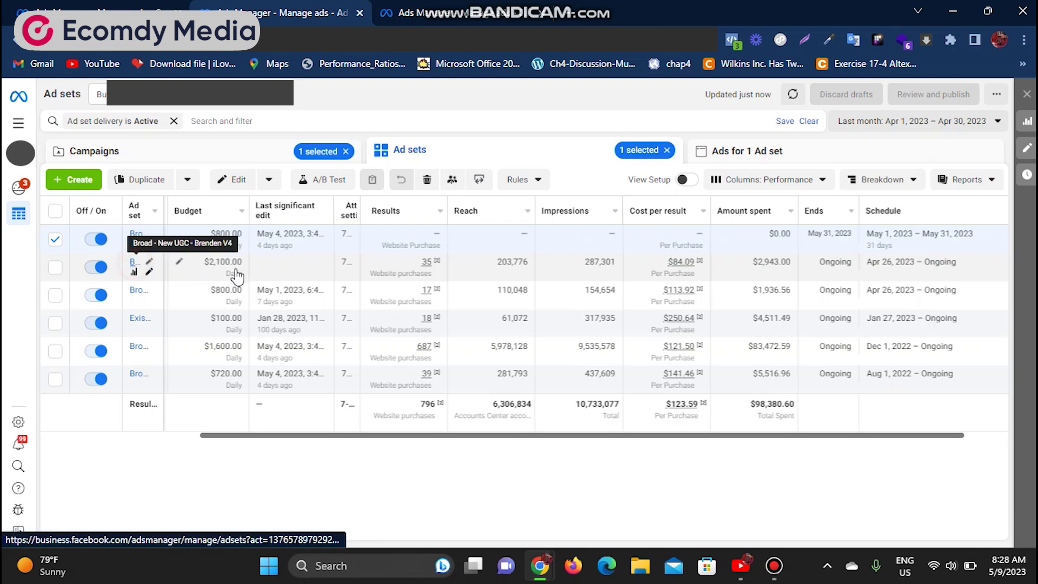
pyautogui.click(134, 261)
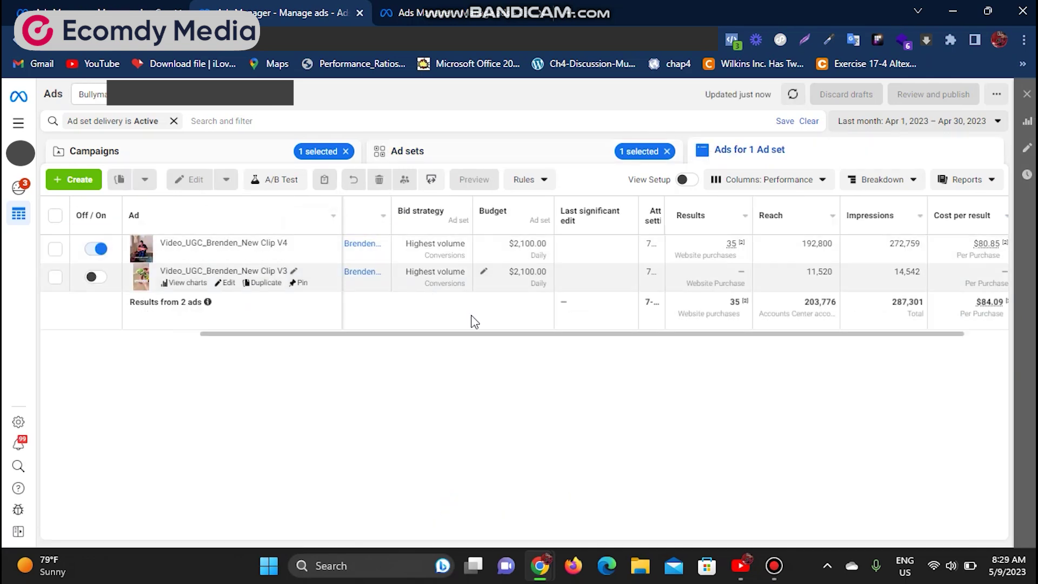
pyautogui.click(560, 164)
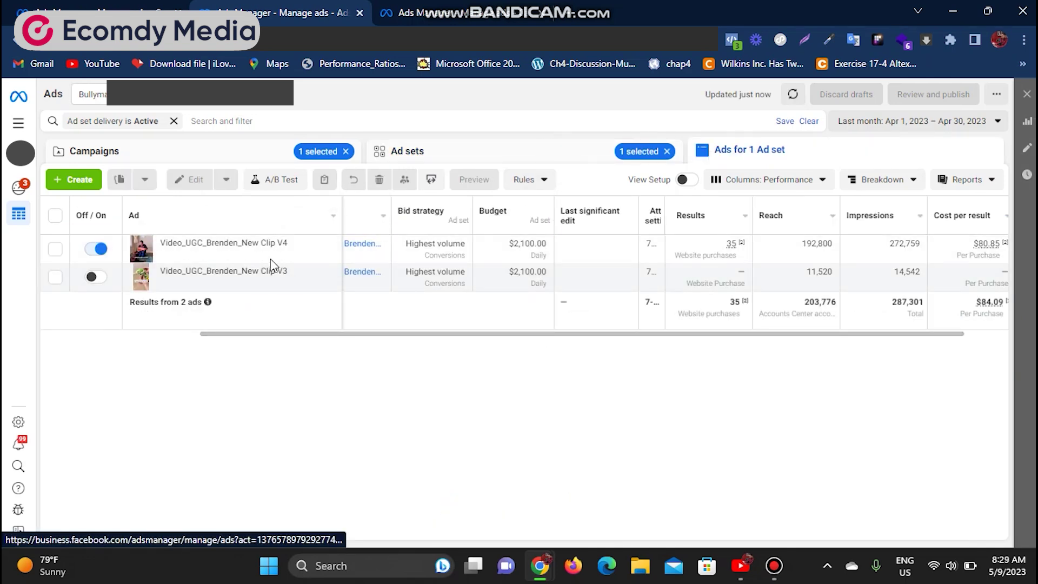
pyautogui.click(134, 292)
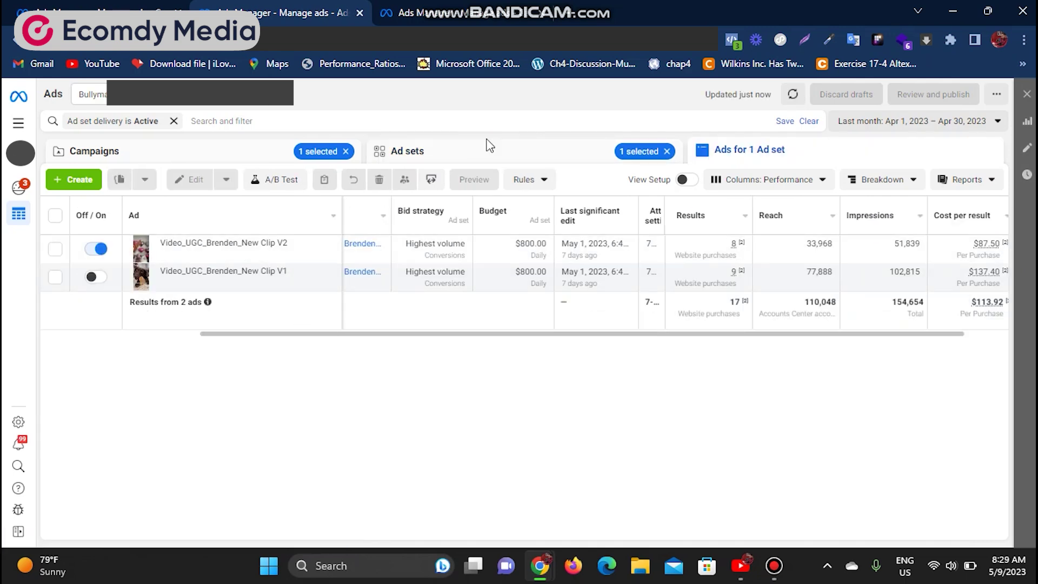
pyautogui.click(489, 145)
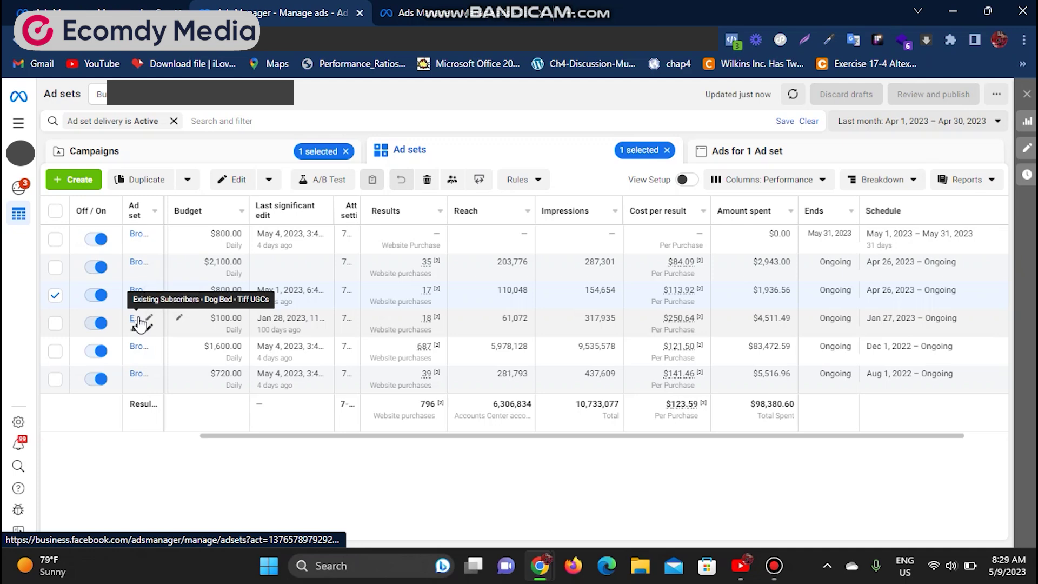
# Review the ad inside the fifth ad set, and switch to the browser tab with the draft campaign structure.
pyautogui.click(139, 350)
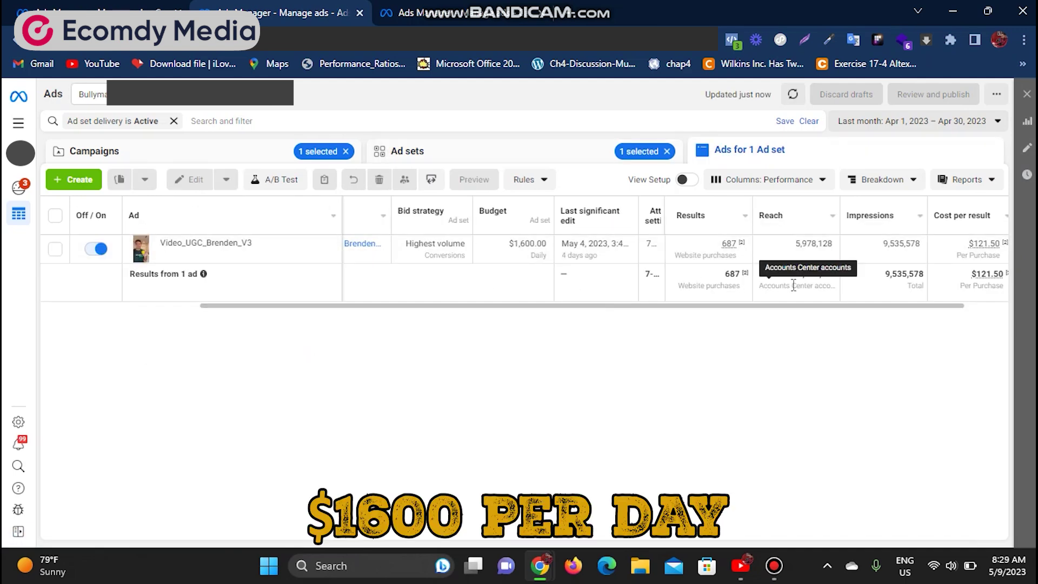
pyautogui.click(509, 157)
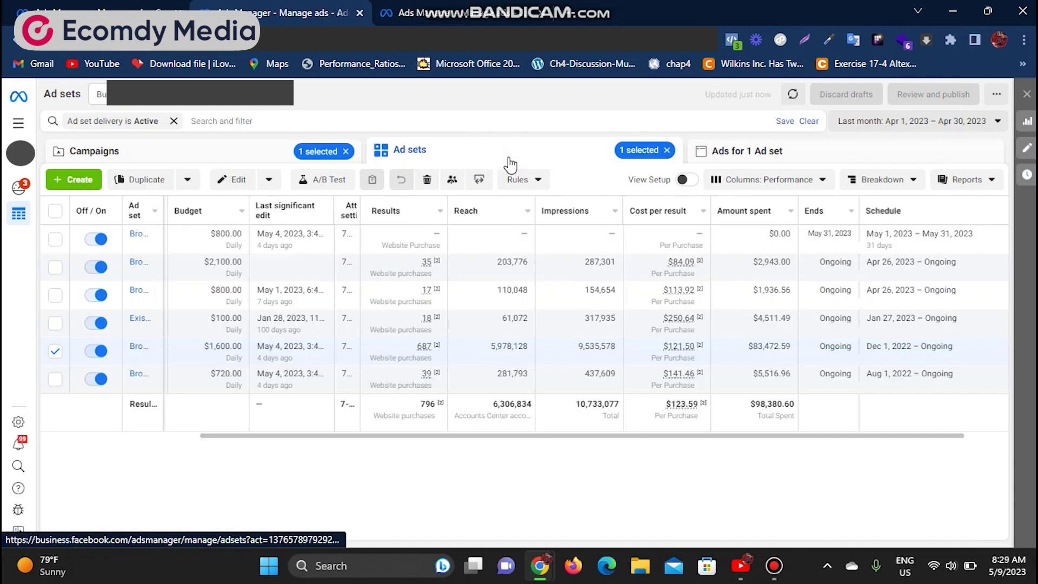
pyautogui.click(433, 9)
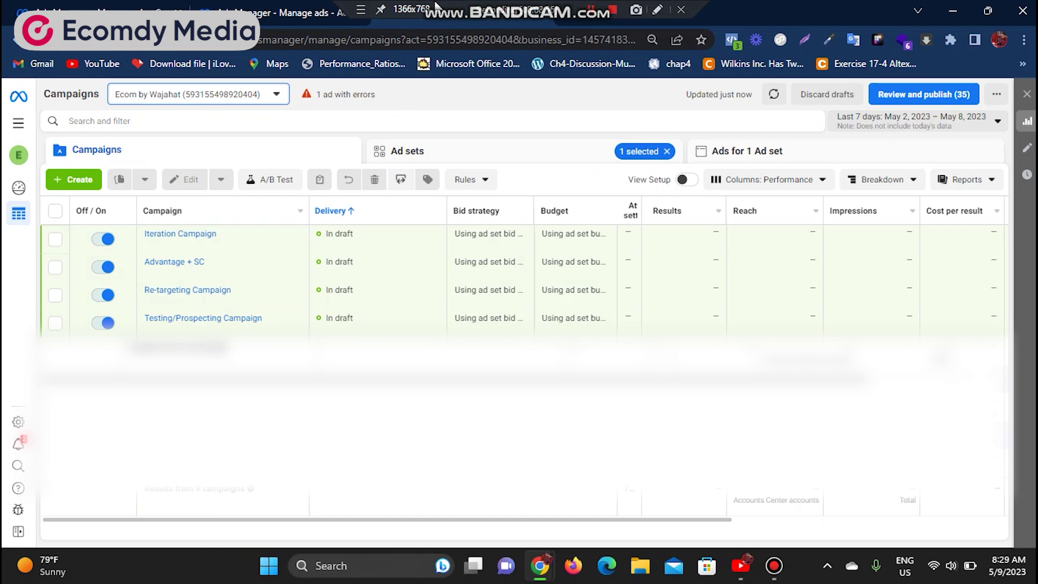